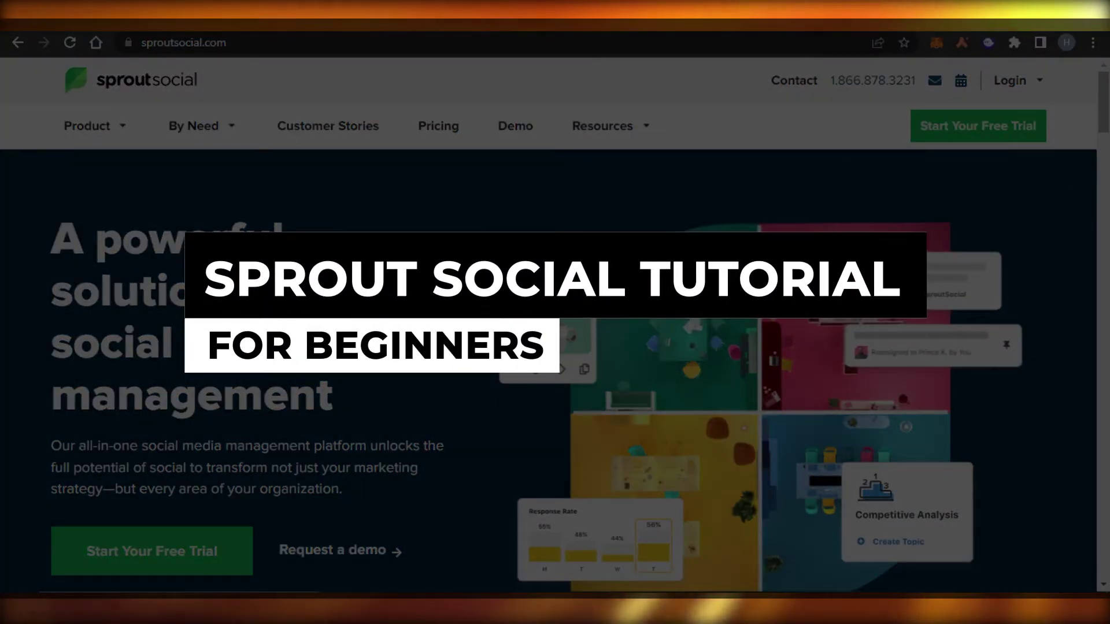
# Scroll through the Sprout Social homepage twice, returning to the top each time.
pyautogui.scroll(-5, 548, 370)
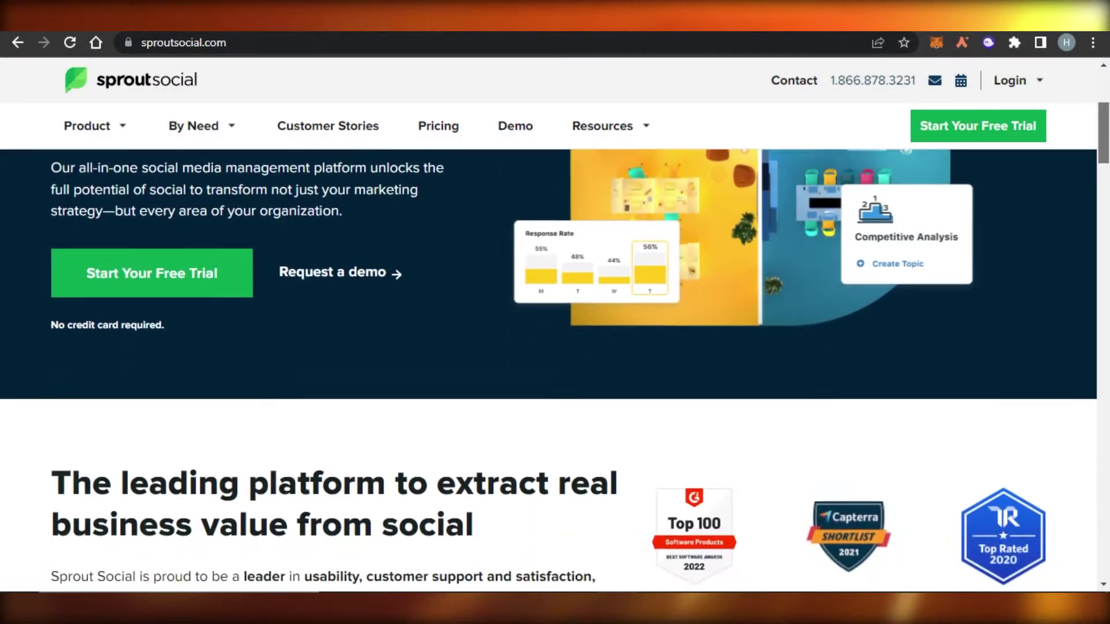
pyautogui.scroll(-15, 548, 370)
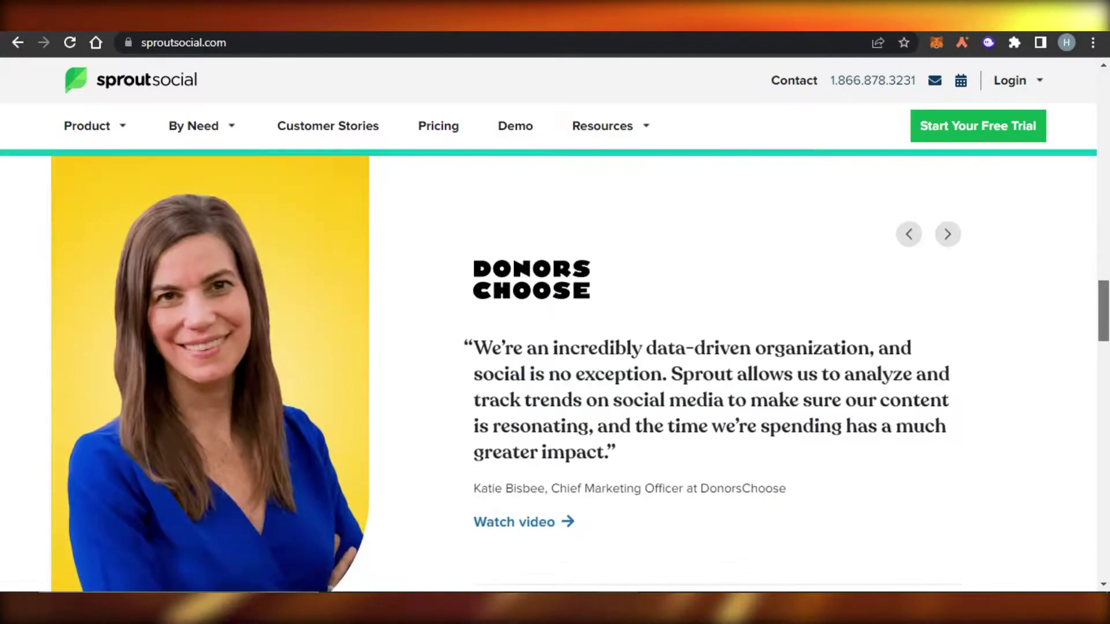
pyautogui.scroll(-15, 548, 370)
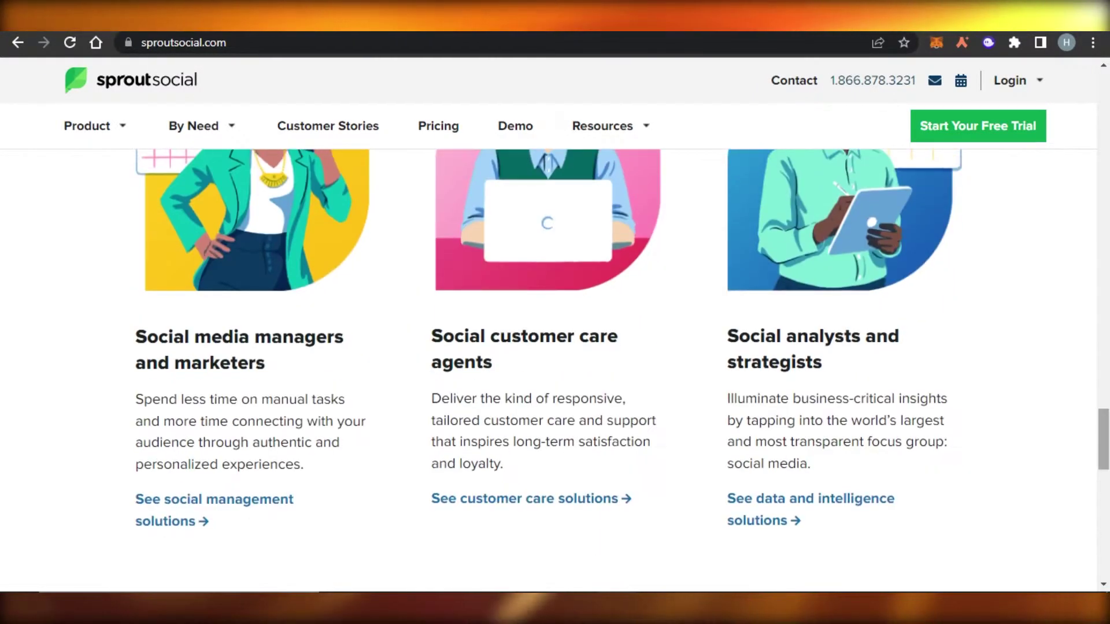
pyautogui.scroll(-10, 548, 370)
pyautogui.press('Home')
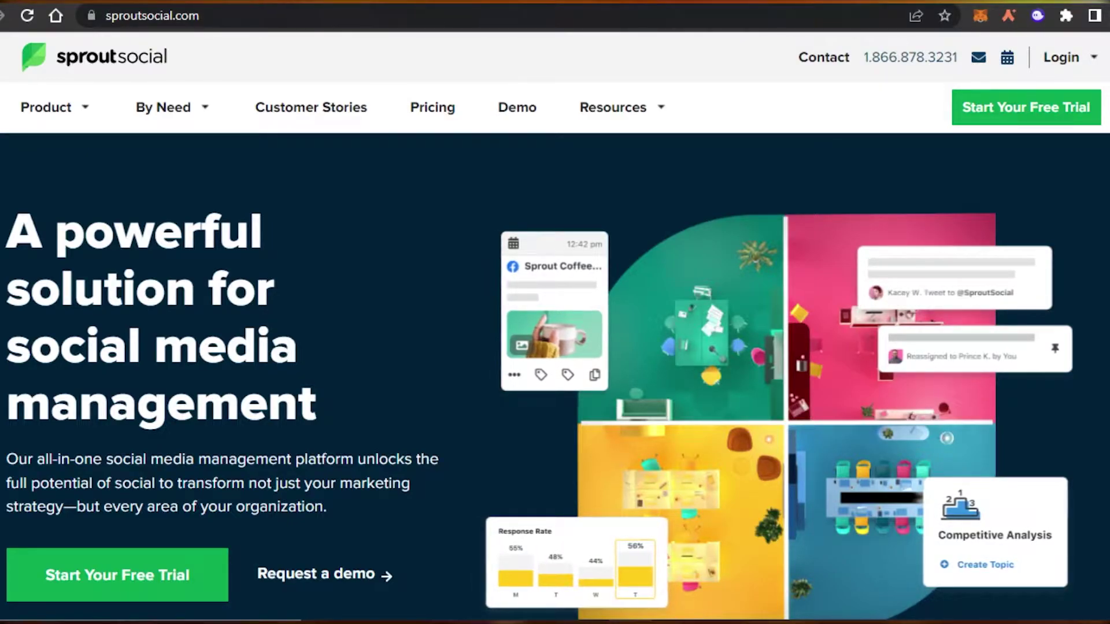
pyautogui.scroll(-5, 555, 375)
pyautogui.scroll(-5, 555, 376)
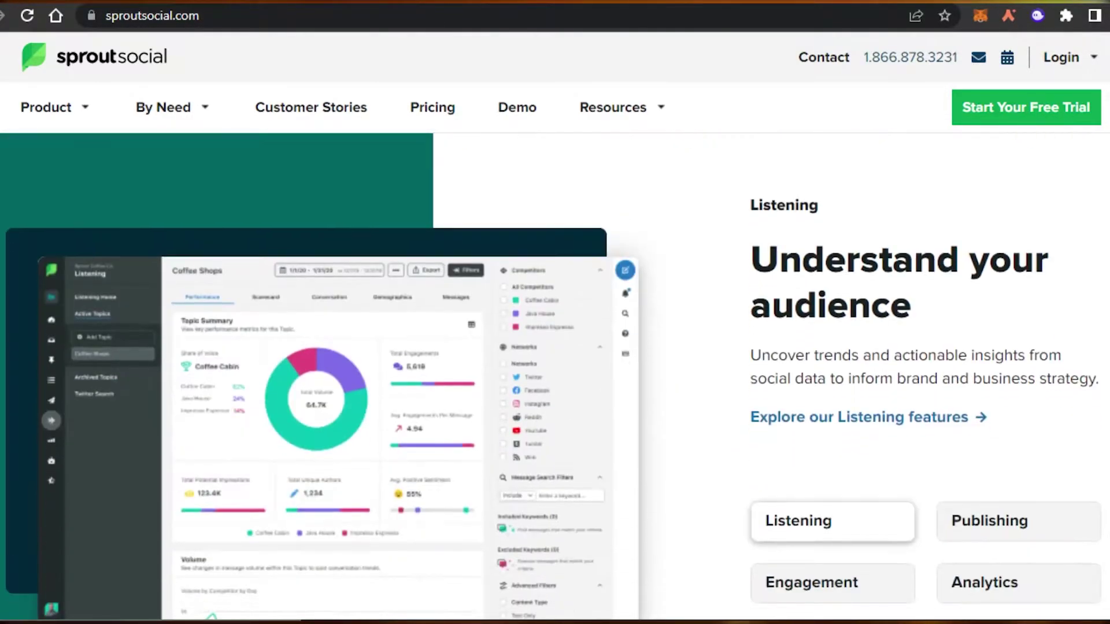
pyautogui.scroll(-15, 555, 376)
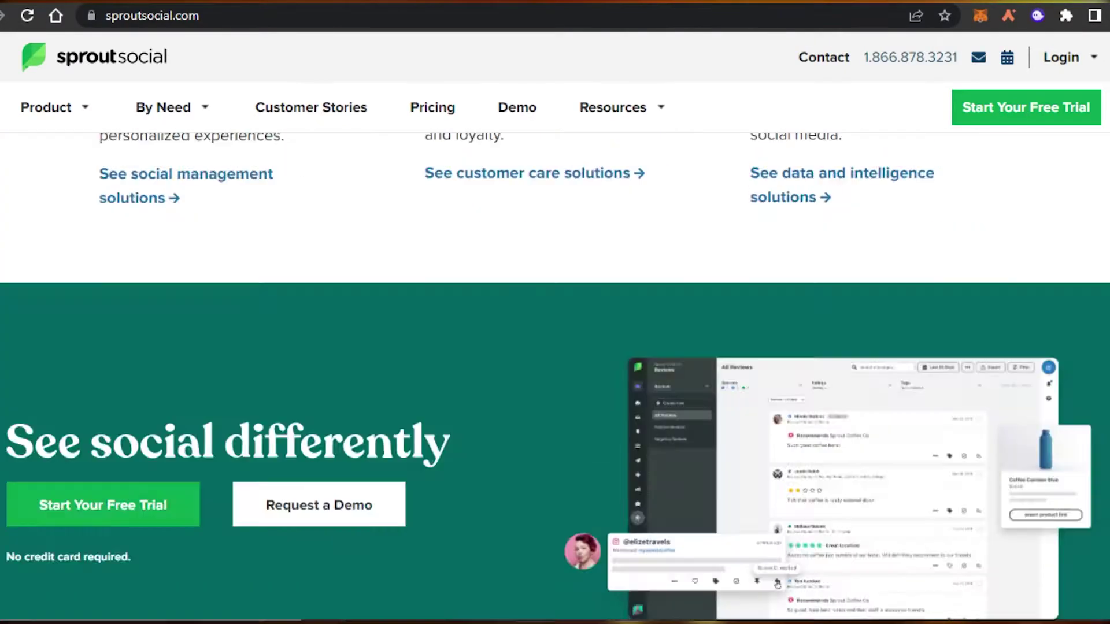
pyautogui.scroll(-10, 555, 376)
pyautogui.press('Home')
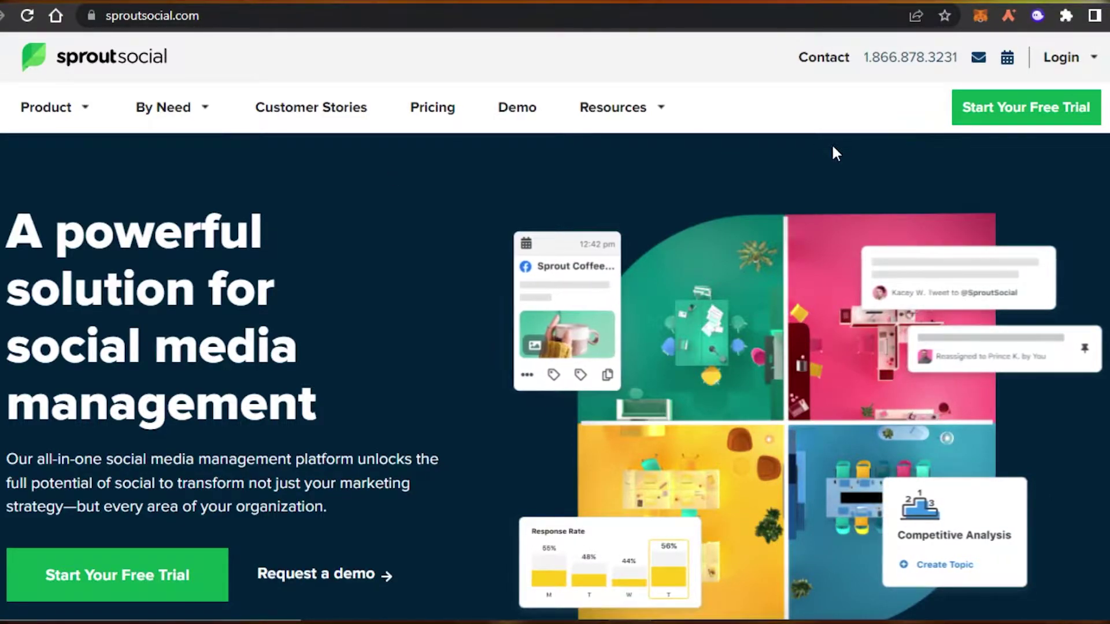
# Open the free trial pricing page and review the Standard, Professional and Advanced plans.
pyautogui.click(1002, 114)
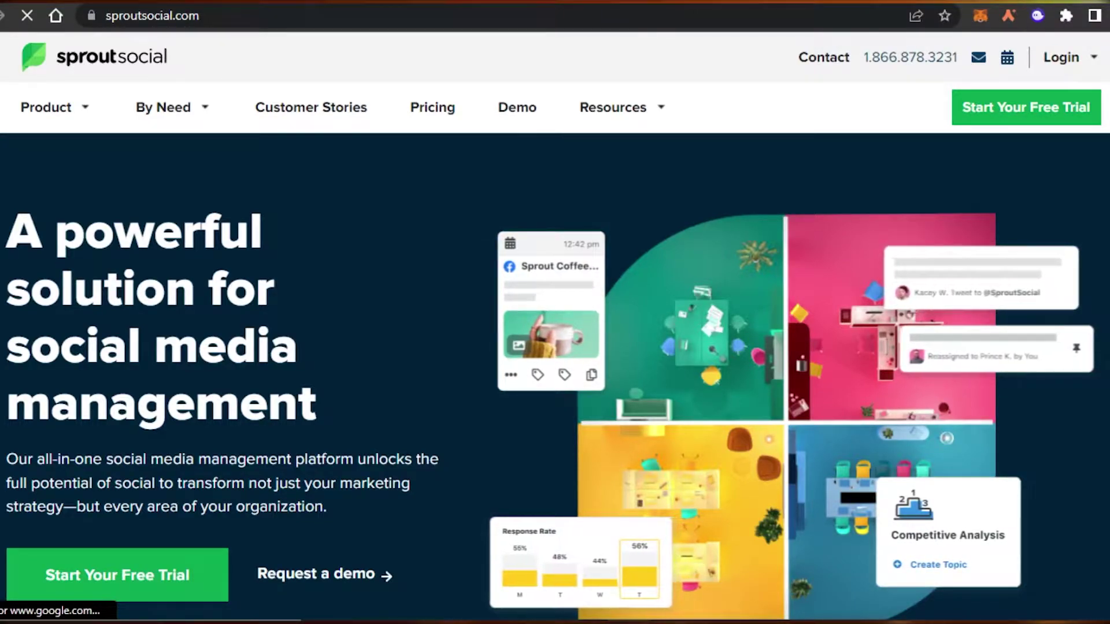
pyautogui.scroll(-4, 555, 376)
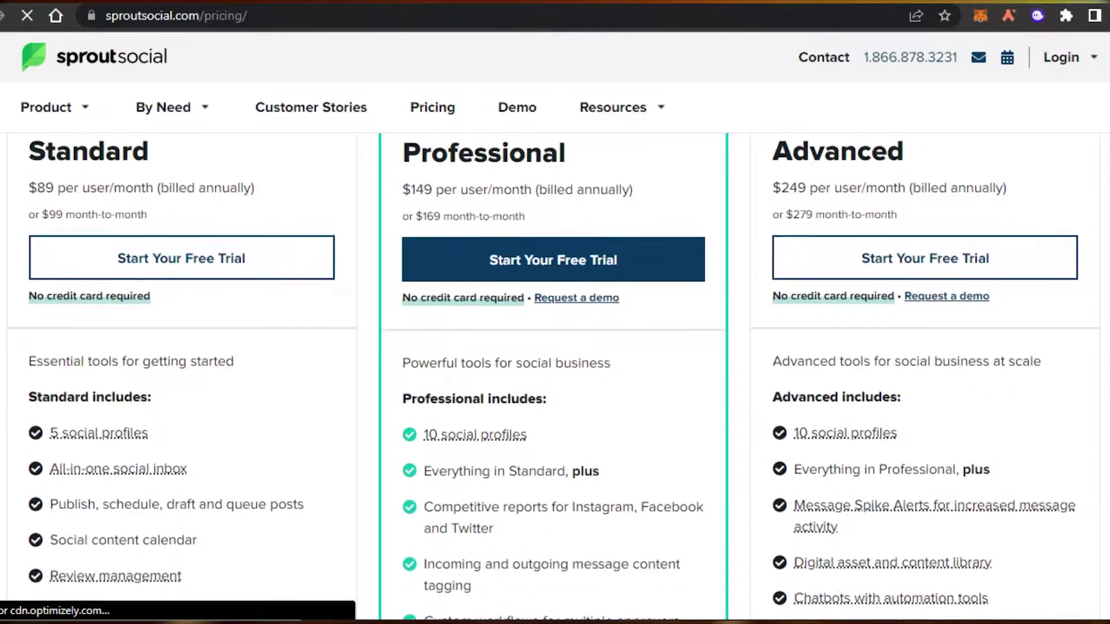
pyautogui.scroll(-1, 555, 376)
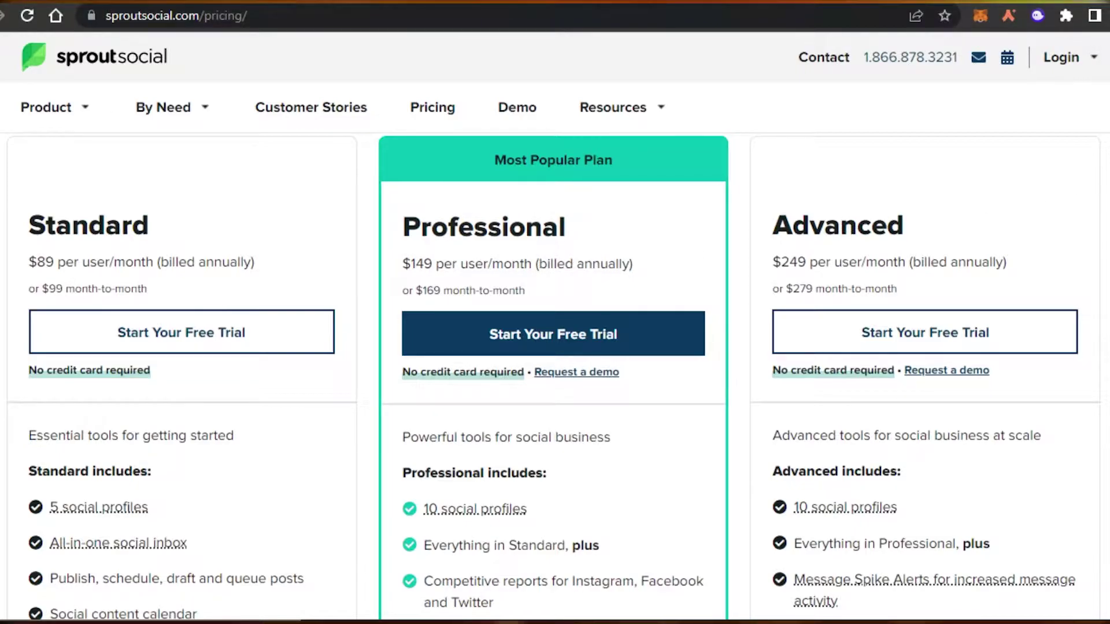
pyautogui.scroll(-7, 989, 198)
pyautogui.scroll(-9, 555, 375)
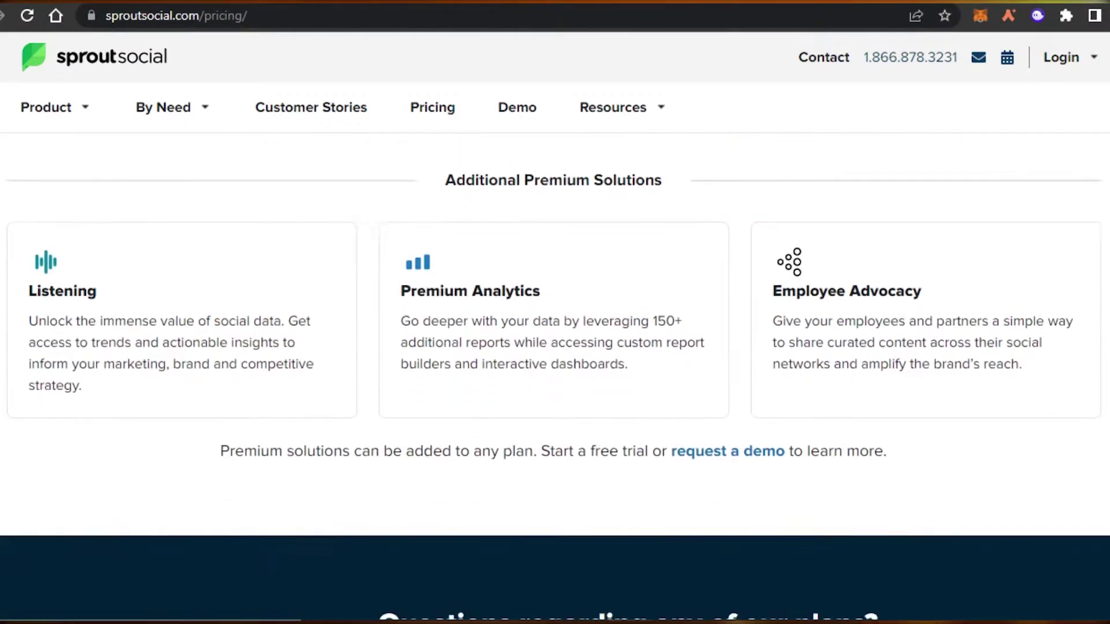
pyautogui.scroll(17, 555, 376)
pyautogui.scroll(-7, 555, 376)
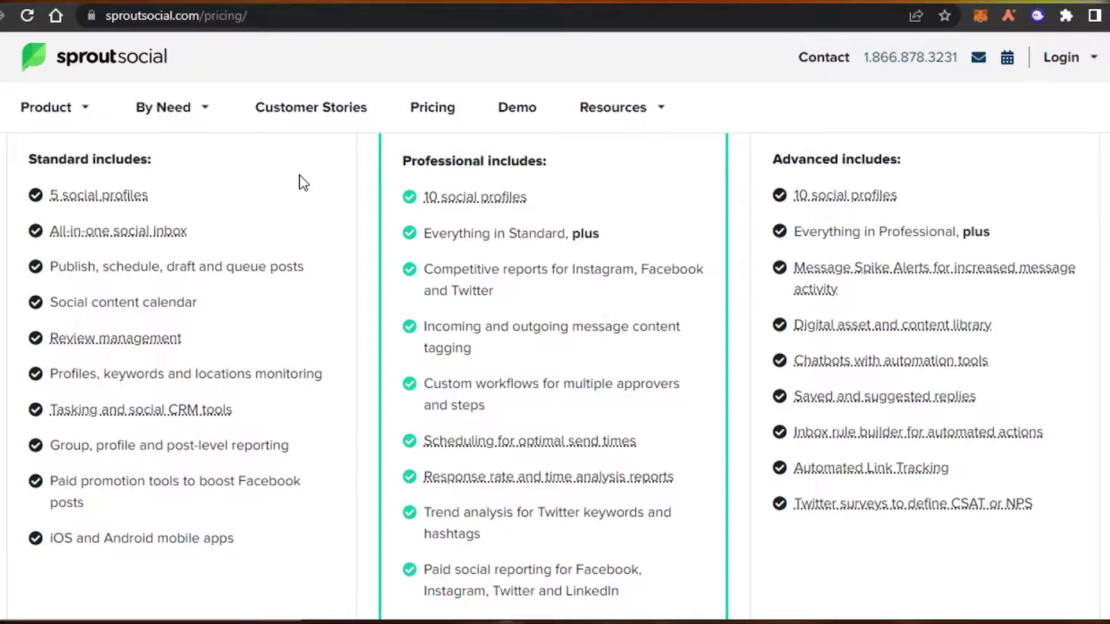
pyautogui.moveTo(804, 275)
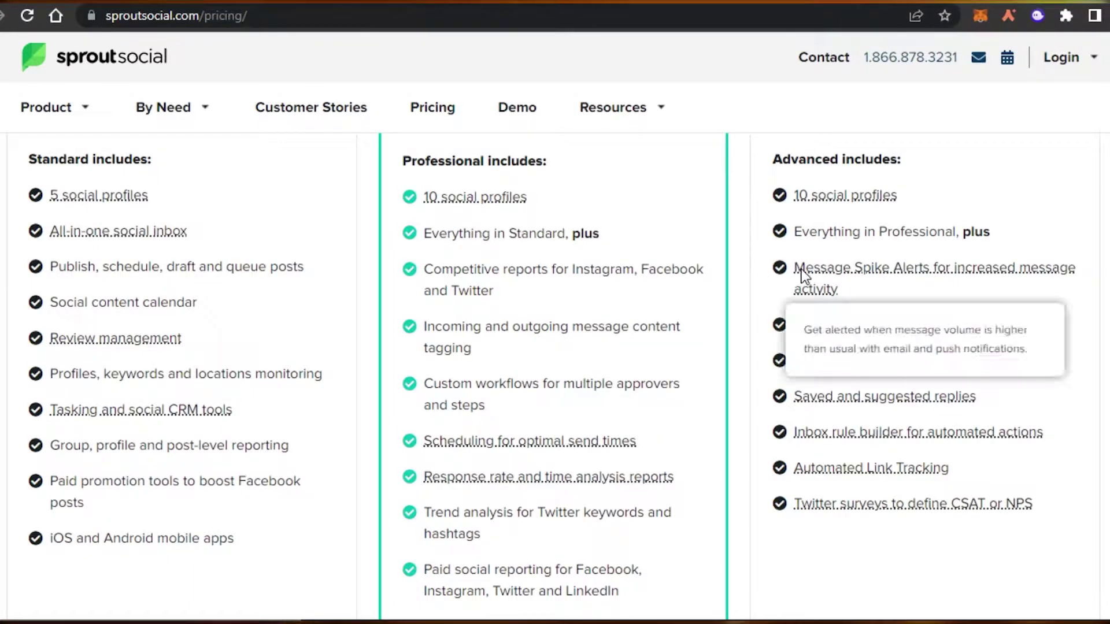
pyautogui.scroll(5, 1015, 254)
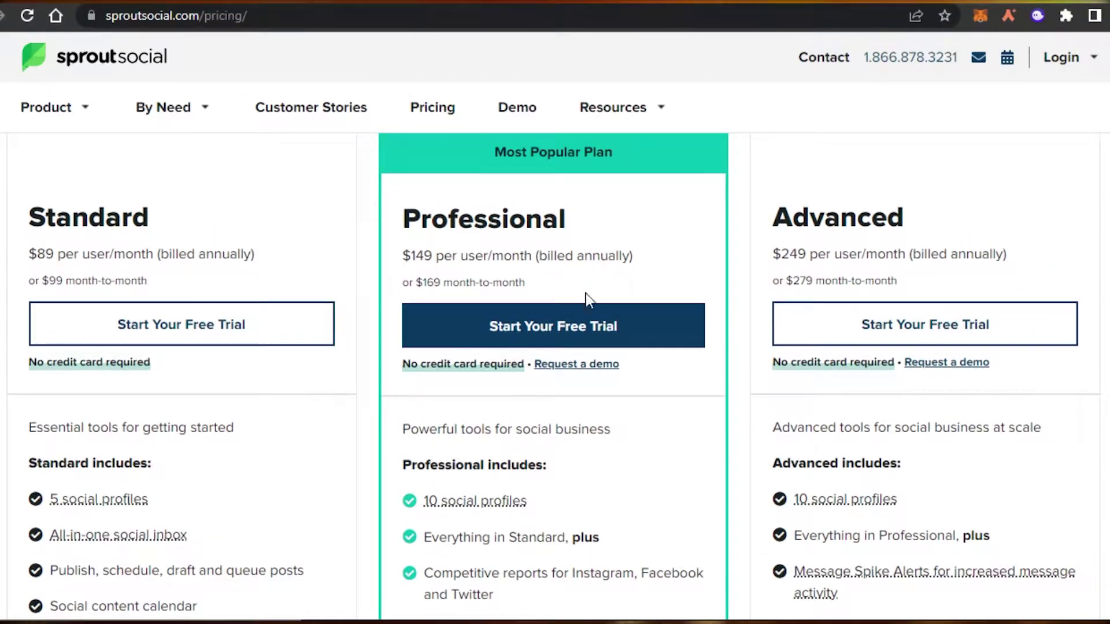
# Start the Professional plan free trial, then scroll and reload the new trial dashboard.
pyautogui.click(566, 328)
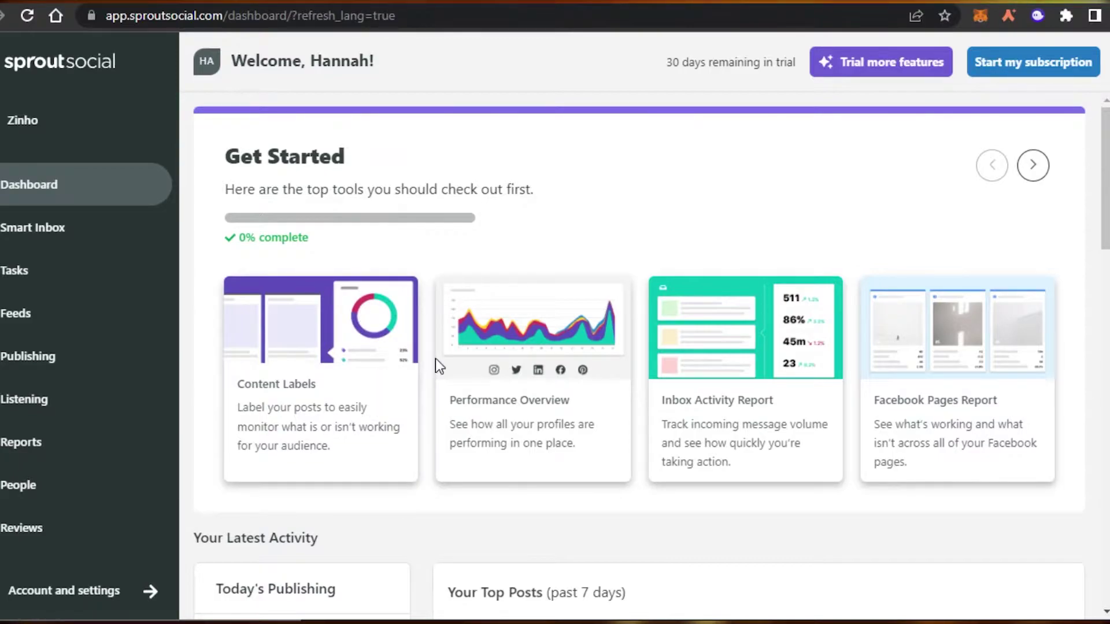
pyautogui.moveTo(1107, 151); pyautogui.dragTo(1107, 299)
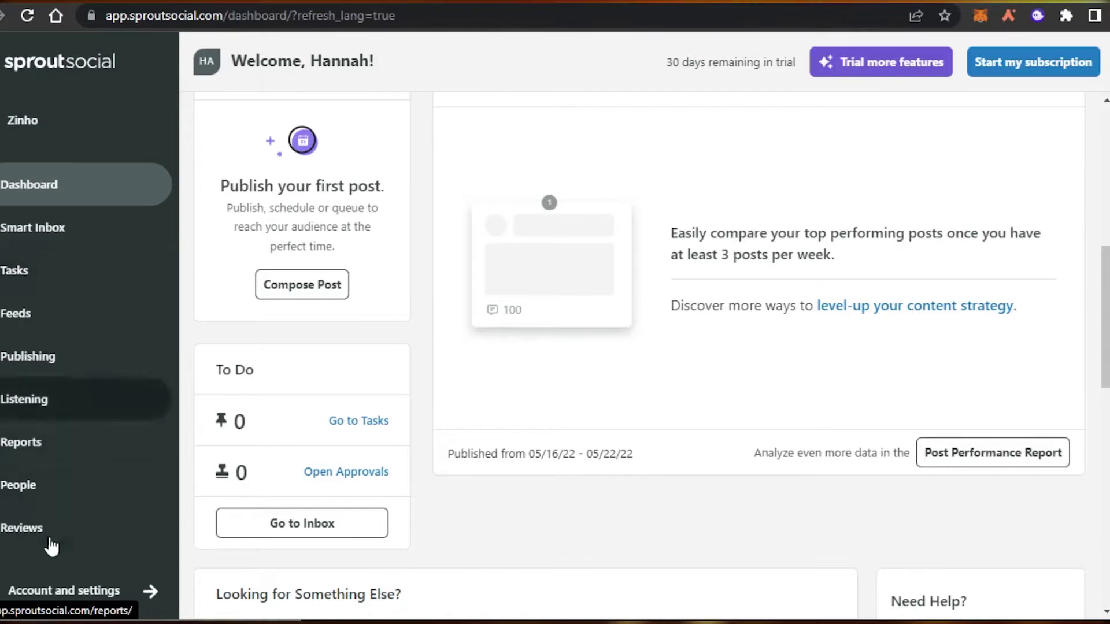
pyautogui.click(85, 238)
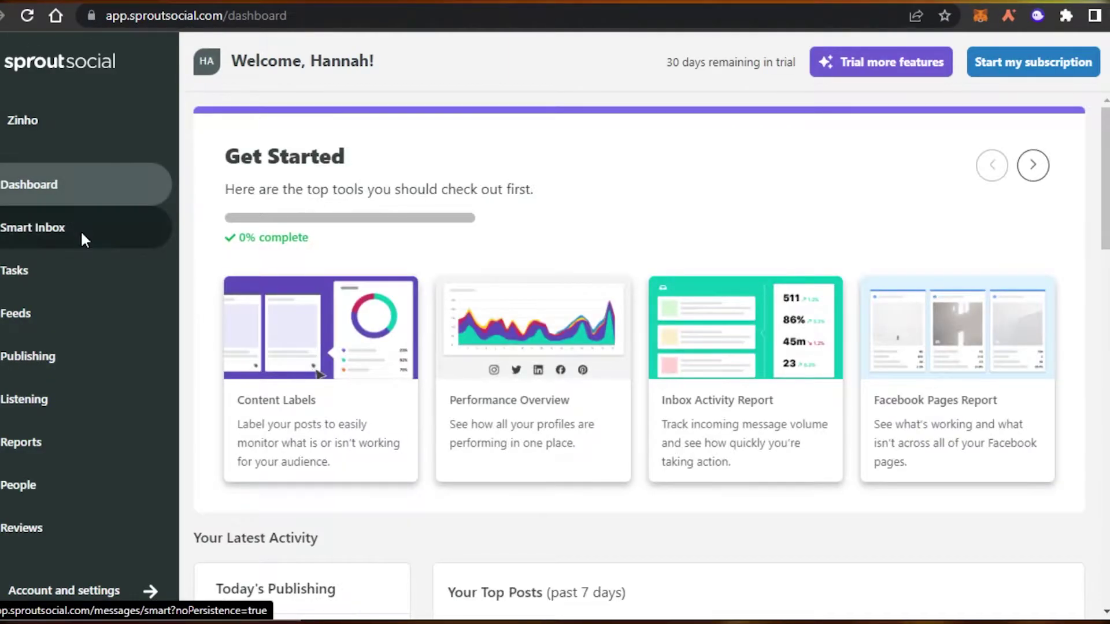
# Open Smart Inbox sources and bring up the Connect a Profile network list.
pyautogui.click(84, 231)
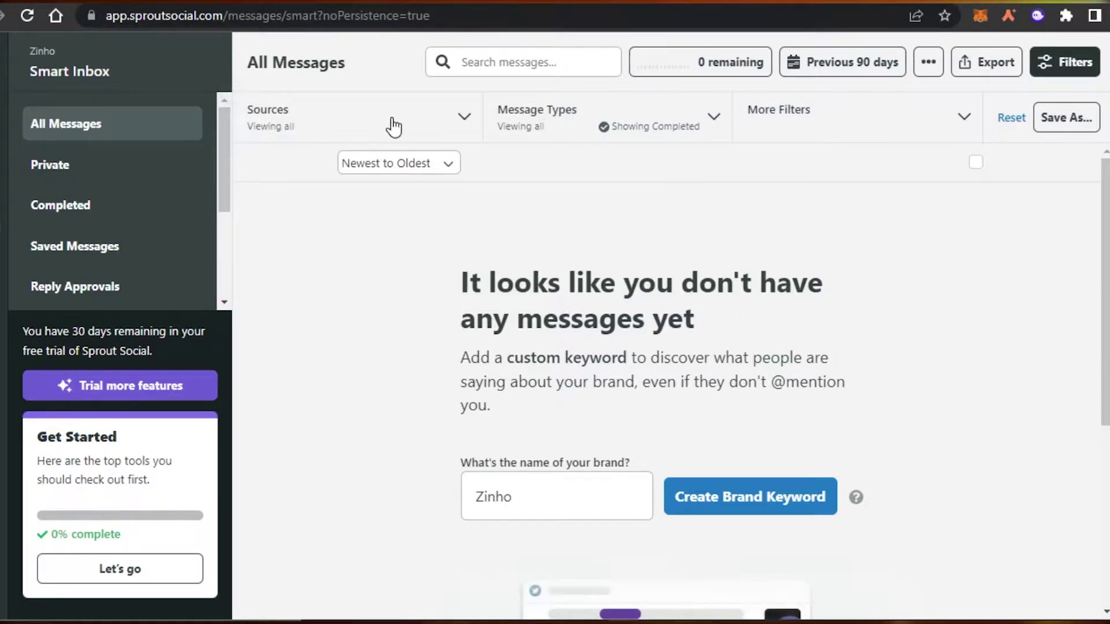
pyautogui.click(417, 126)
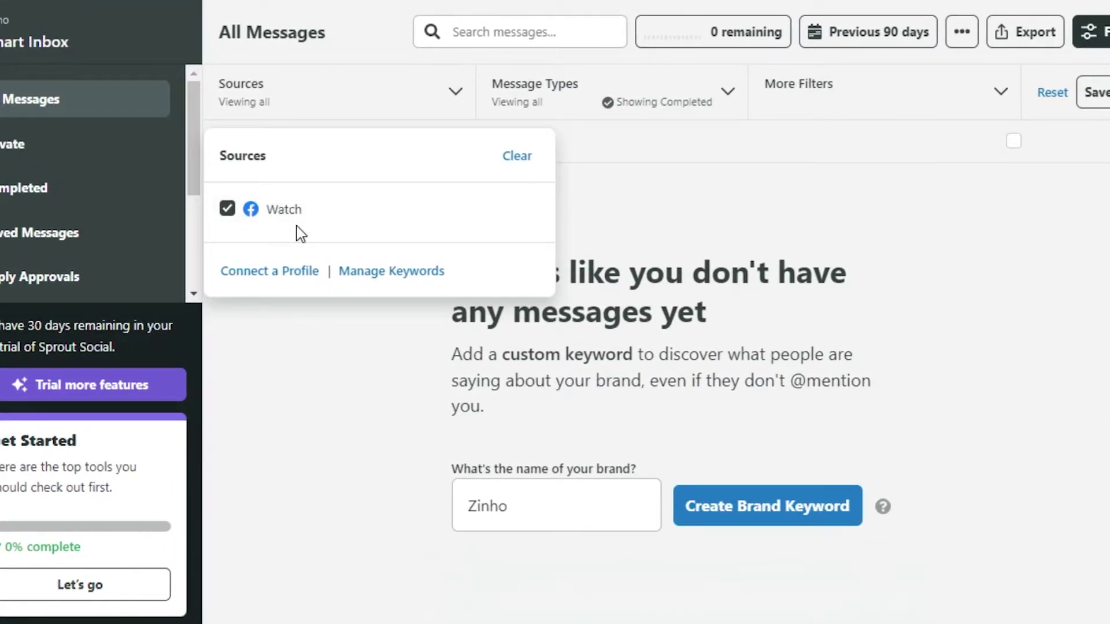
pyautogui.click(272, 281)
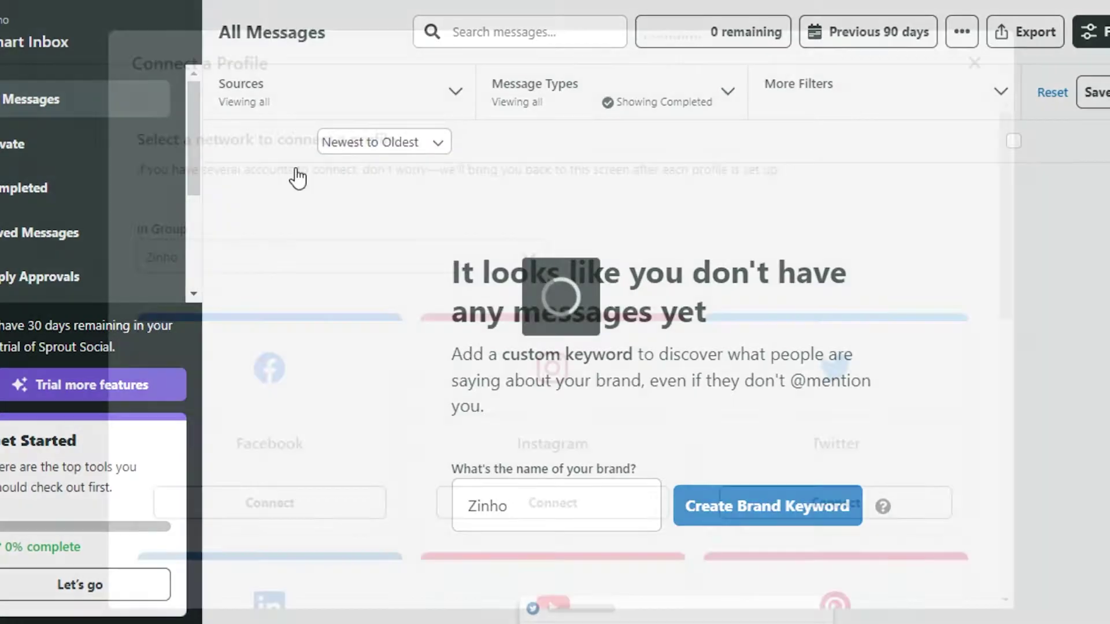
pyautogui.scroll(-8, 991, 334)
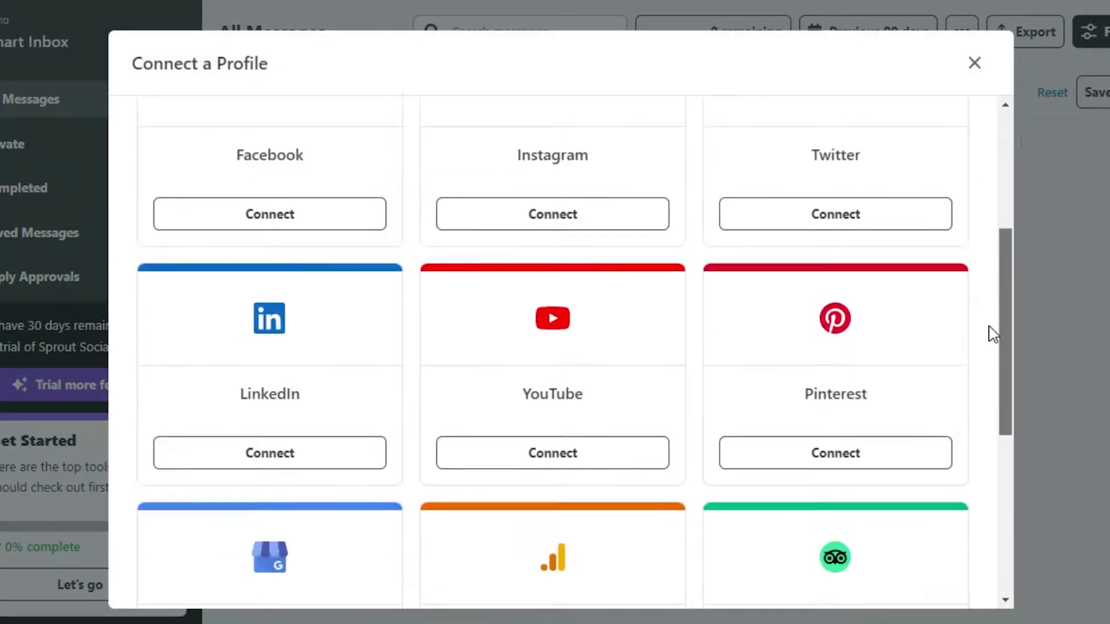
pyautogui.scroll(-4, 1010, 405)
pyautogui.moveTo(1013, 473); pyautogui.dragTo(1017, 130)
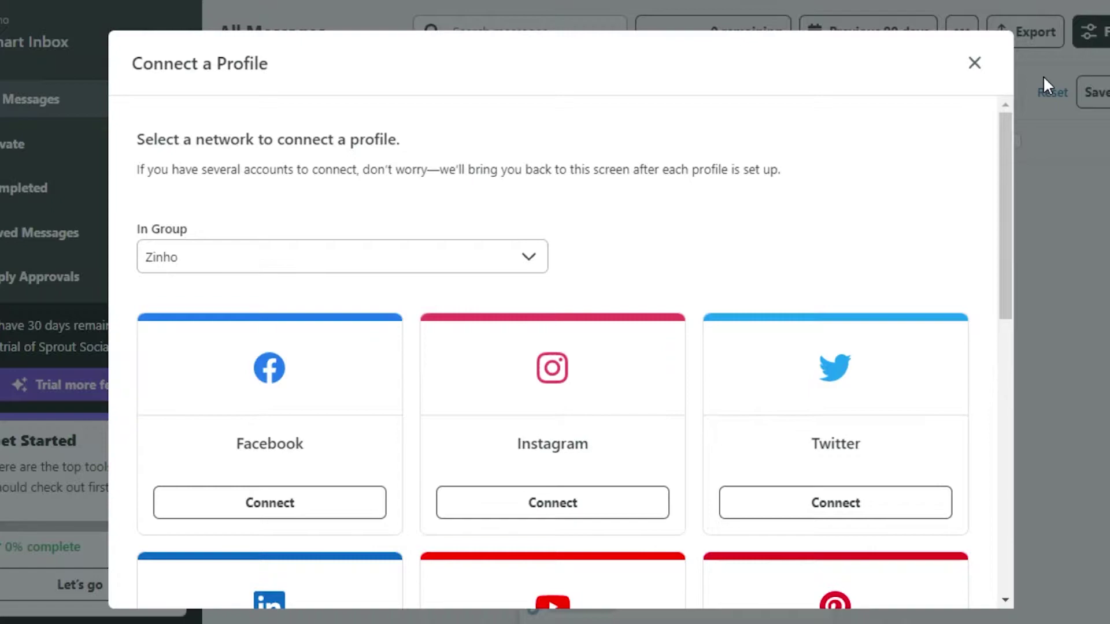
pyautogui.moveTo(1004, 195); pyautogui.dragTo(1016, 288)
# Connect the Accessories Facebook business Page through Facebook authorization.
pyautogui.click(291, 270)
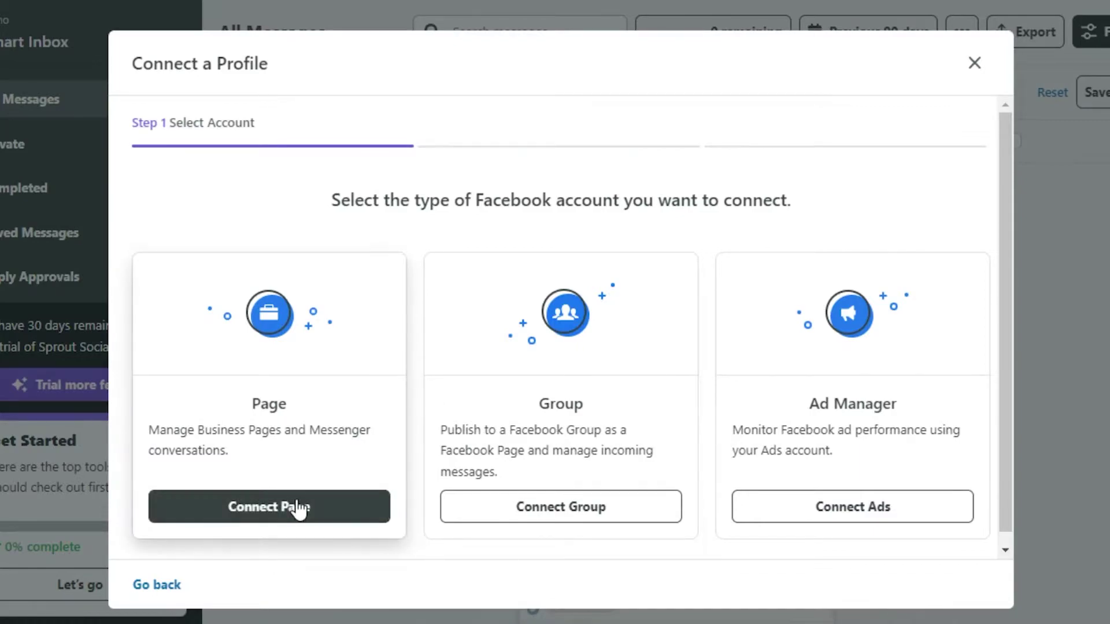
pyautogui.click(297, 508)
pyautogui.moveTo(1007, 183); pyautogui.dragTo(1008, 360)
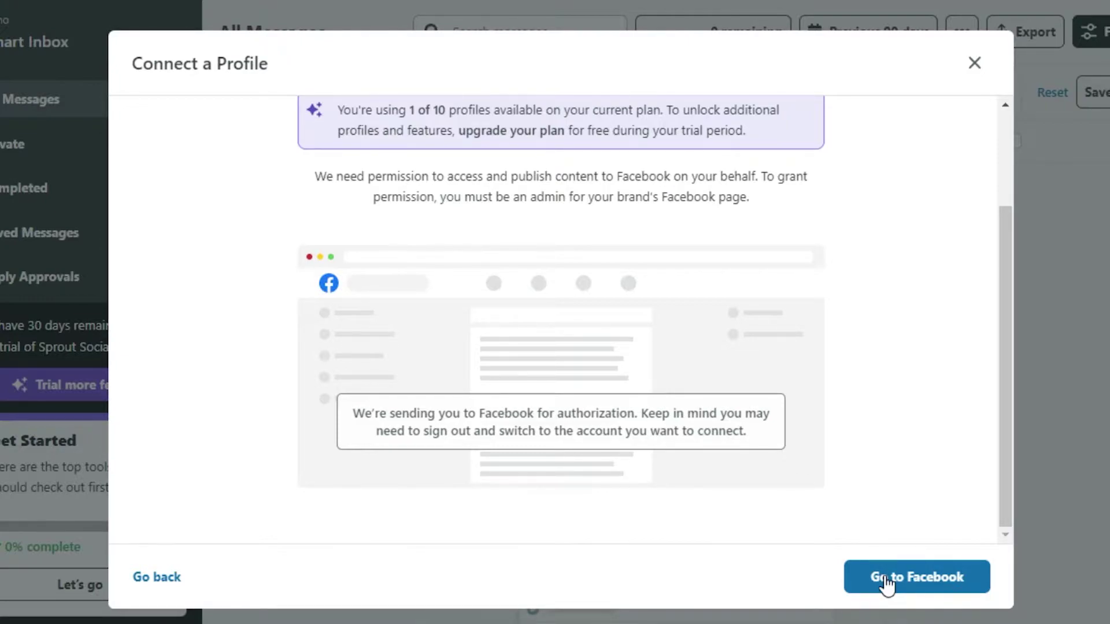
pyautogui.click(906, 583)
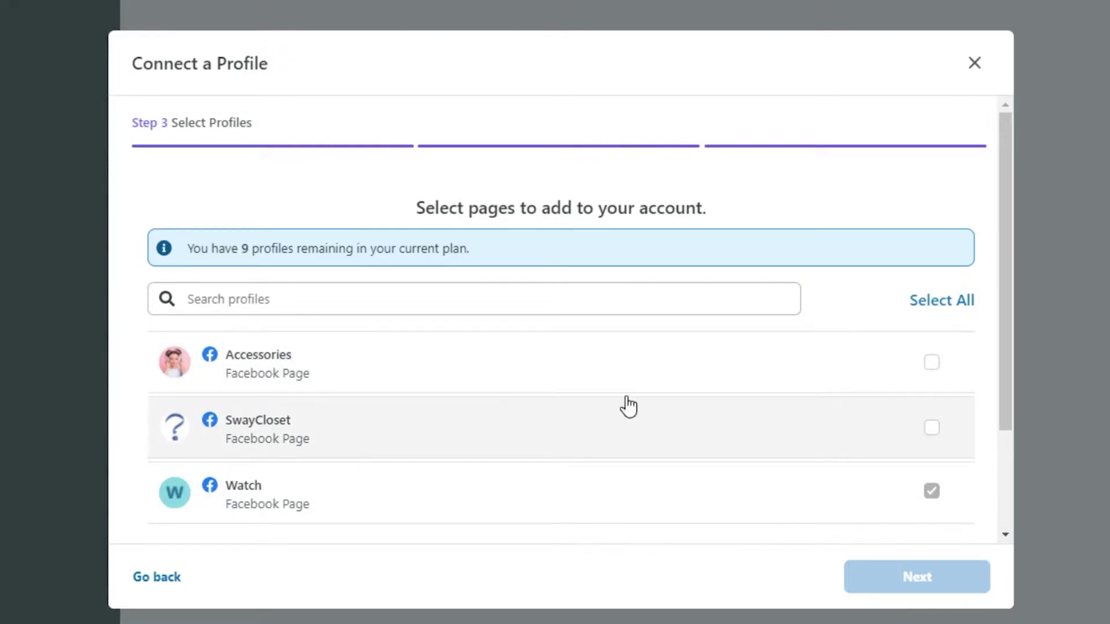
pyautogui.click(932, 366)
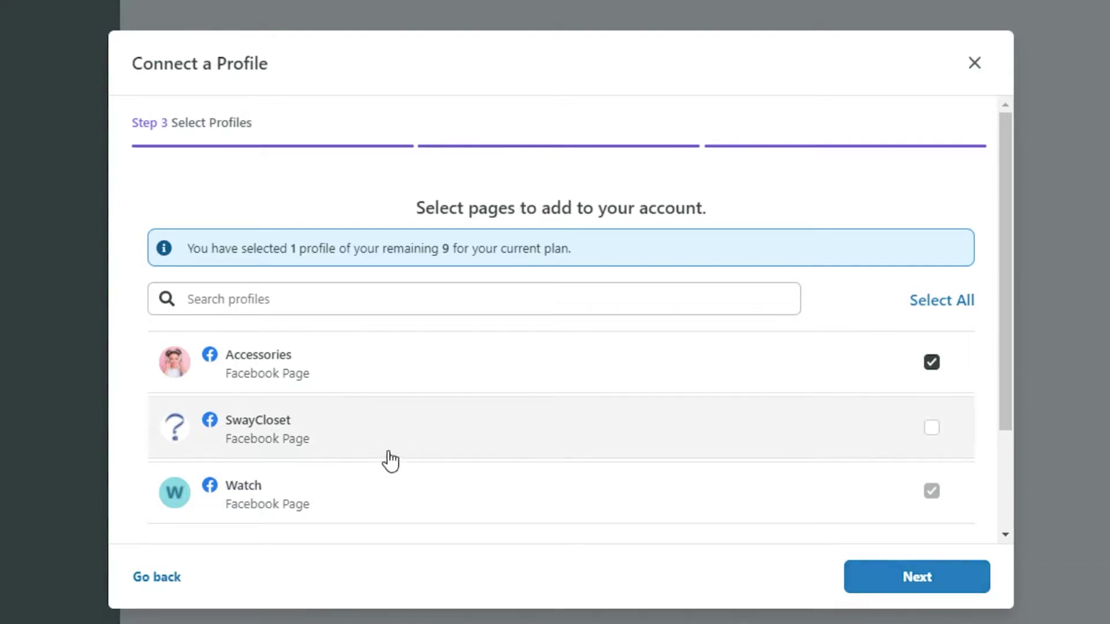
pyautogui.click(943, 580)
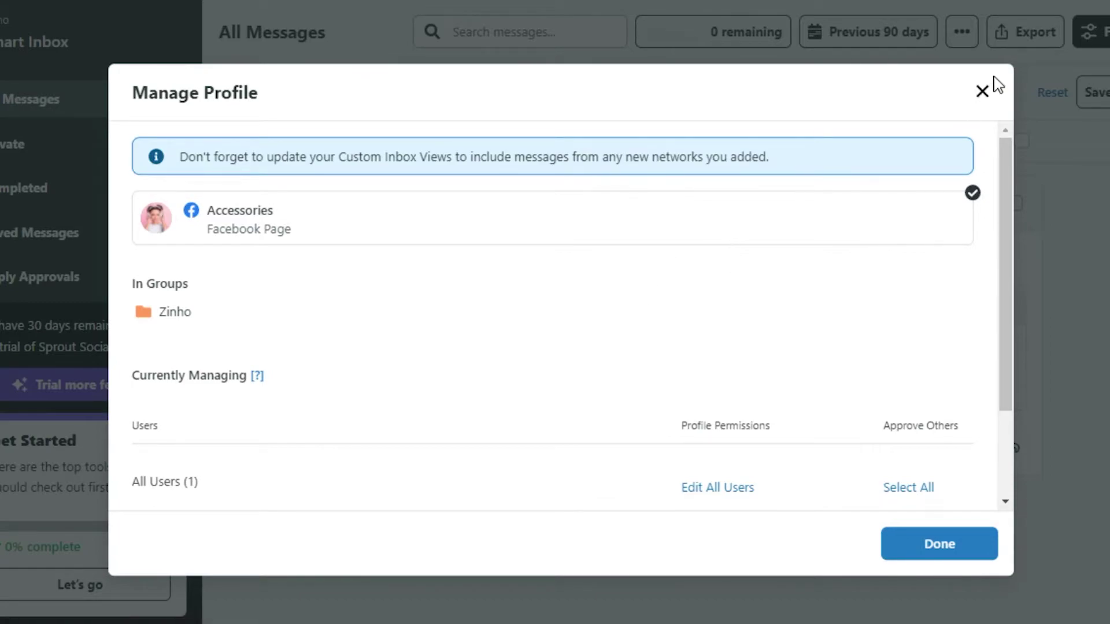
# Close the Accessories profile window and reopen Connect a Profile from the inbox sources.
pyautogui.click(982, 92)
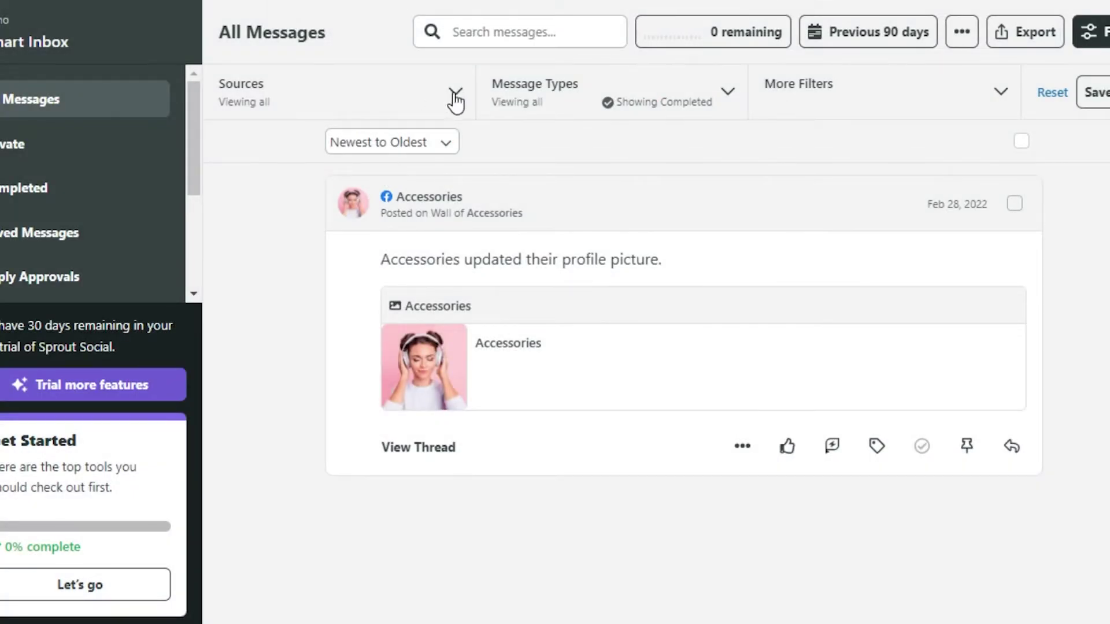
pyautogui.click(455, 94)
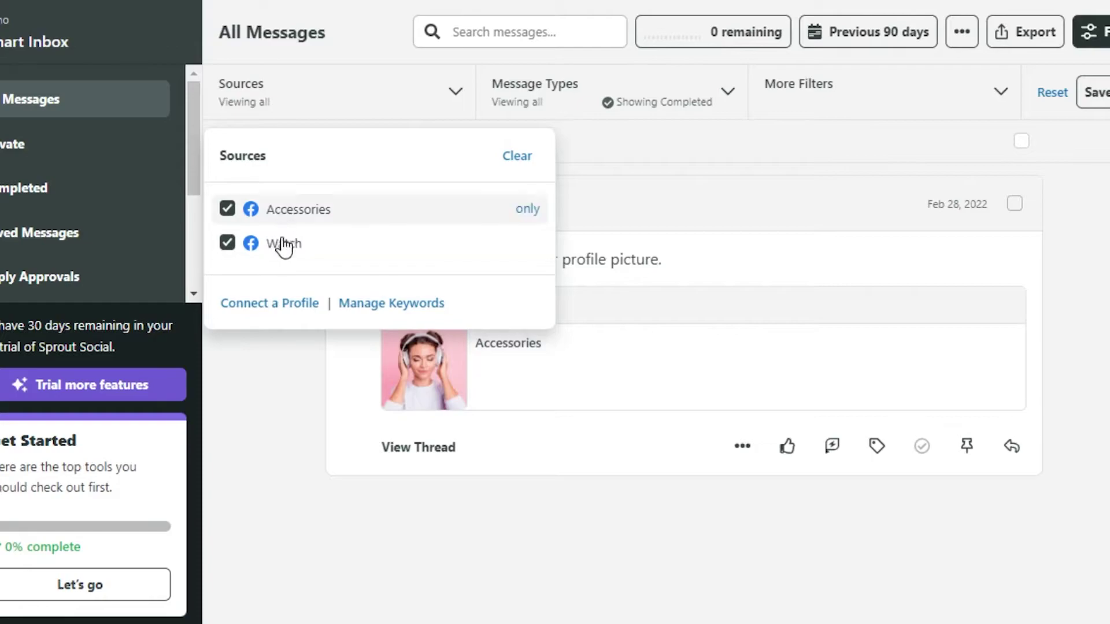
pyautogui.click(270, 305)
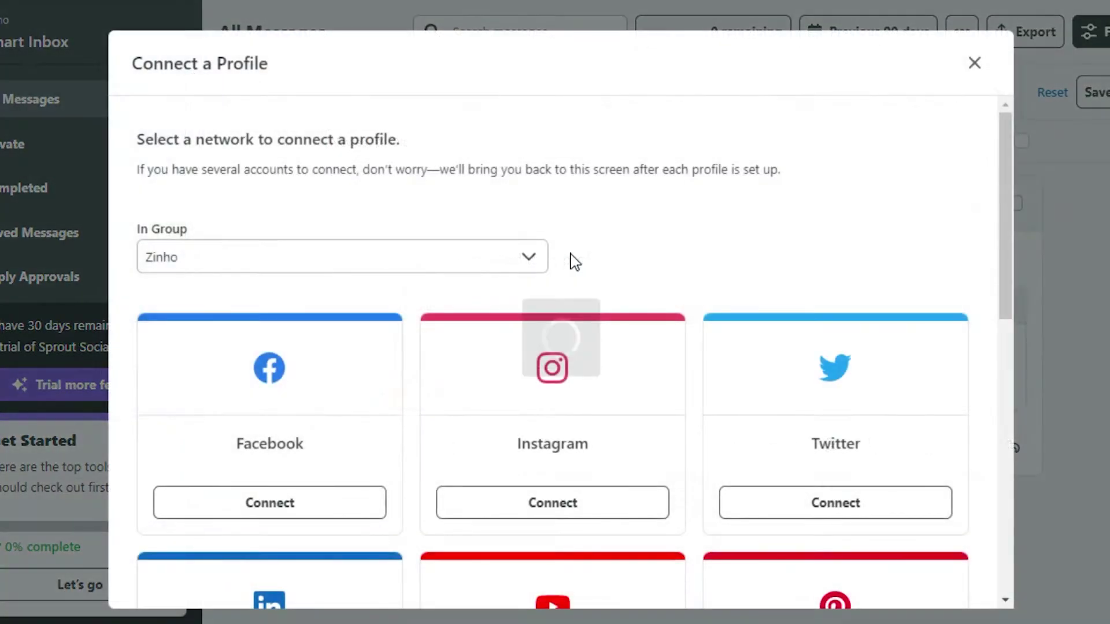
pyautogui.moveTo(1000, 181); pyautogui.dragTo(1006, 250)
pyautogui.scroll(-3, 1007, 257)
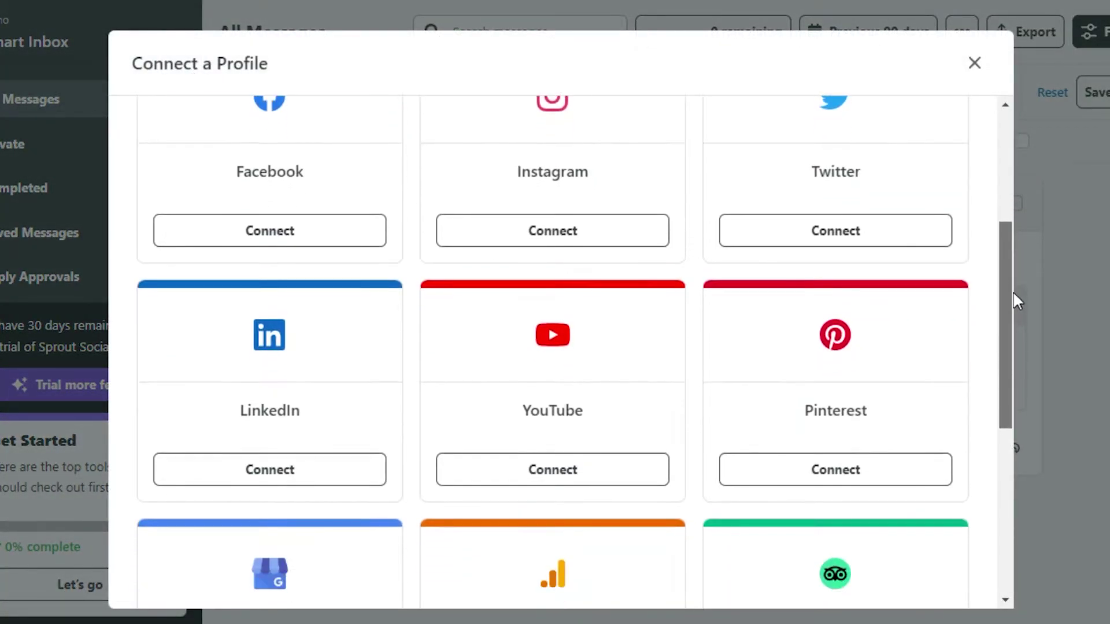
pyautogui.scroll(-2, 1011, 295)
pyautogui.moveTo(1012, 322); pyautogui.dragTo(1004, 190)
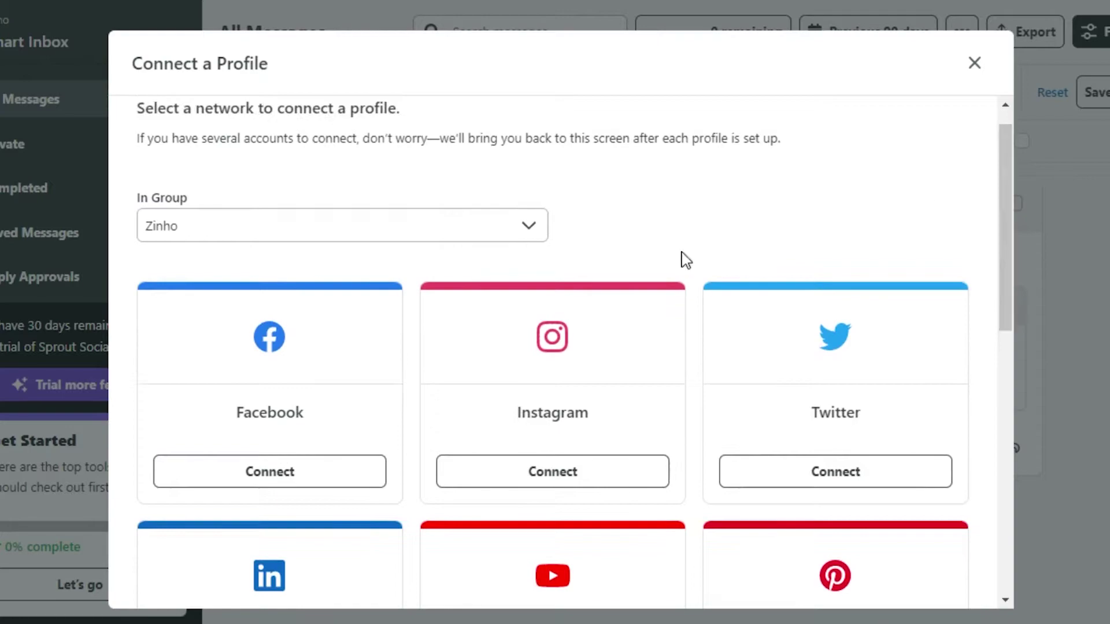
# Leave the In Group setting on Zinho and close the Connect a Profile window.
pyautogui.click(481, 228)
pyautogui.click(473, 255)
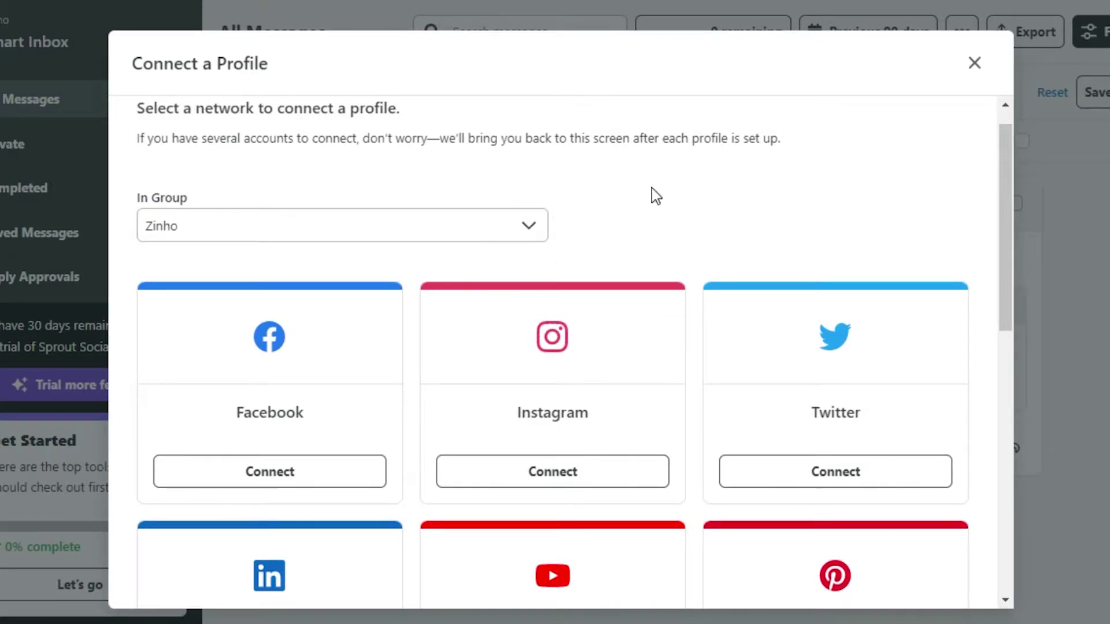
pyautogui.scroll(1, 1003, 137)
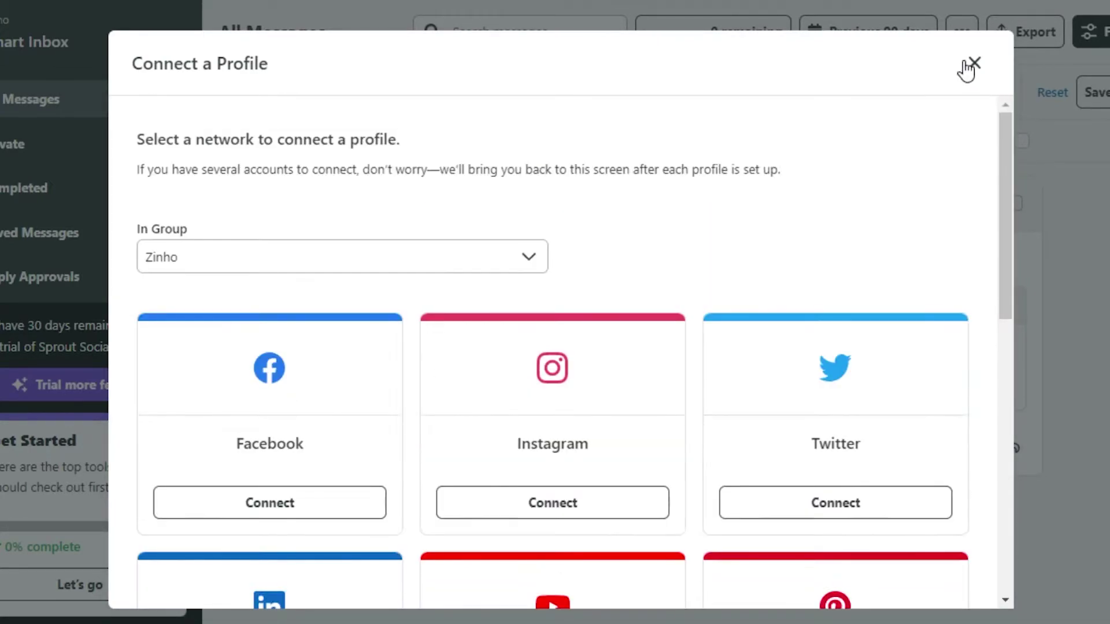
pyautogui.click(973, 63)
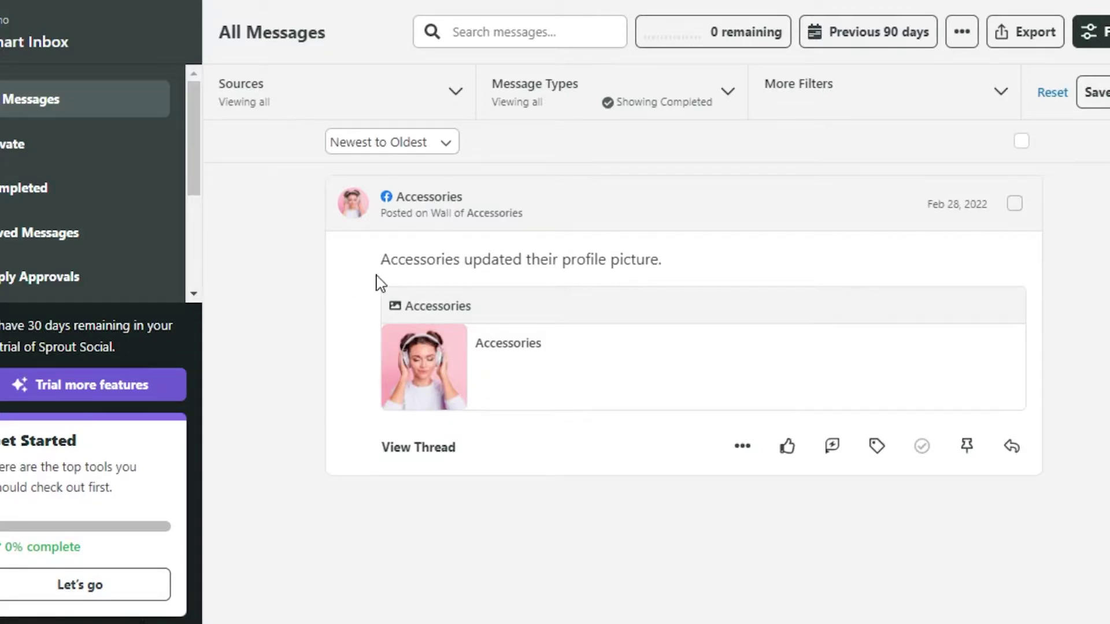
pyautogui.click(729, 92)
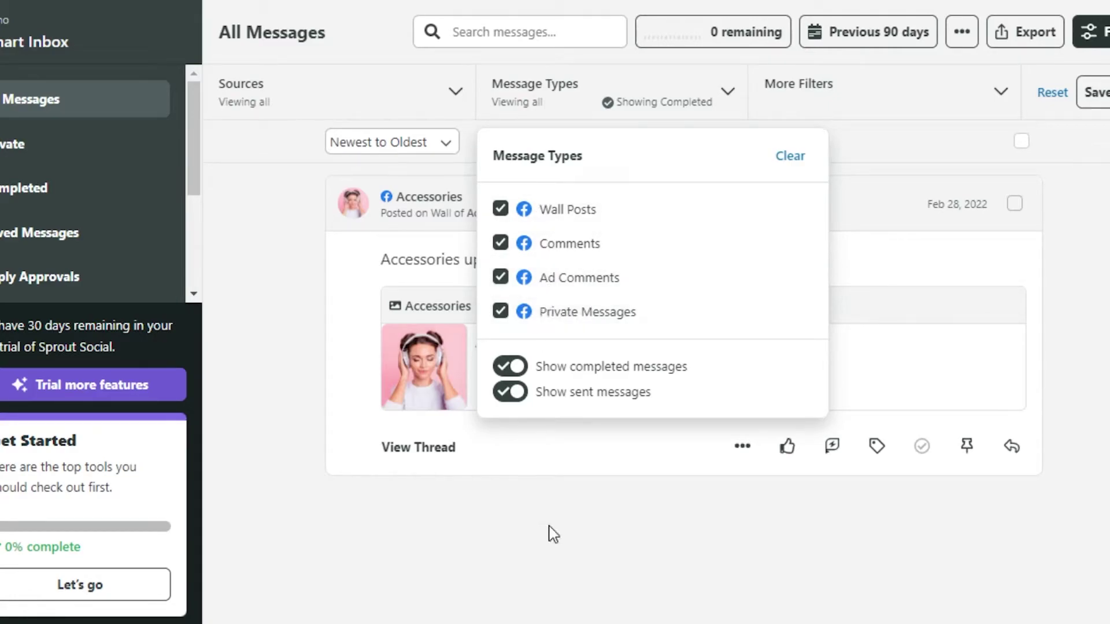
pyautogui.click(555, 554)
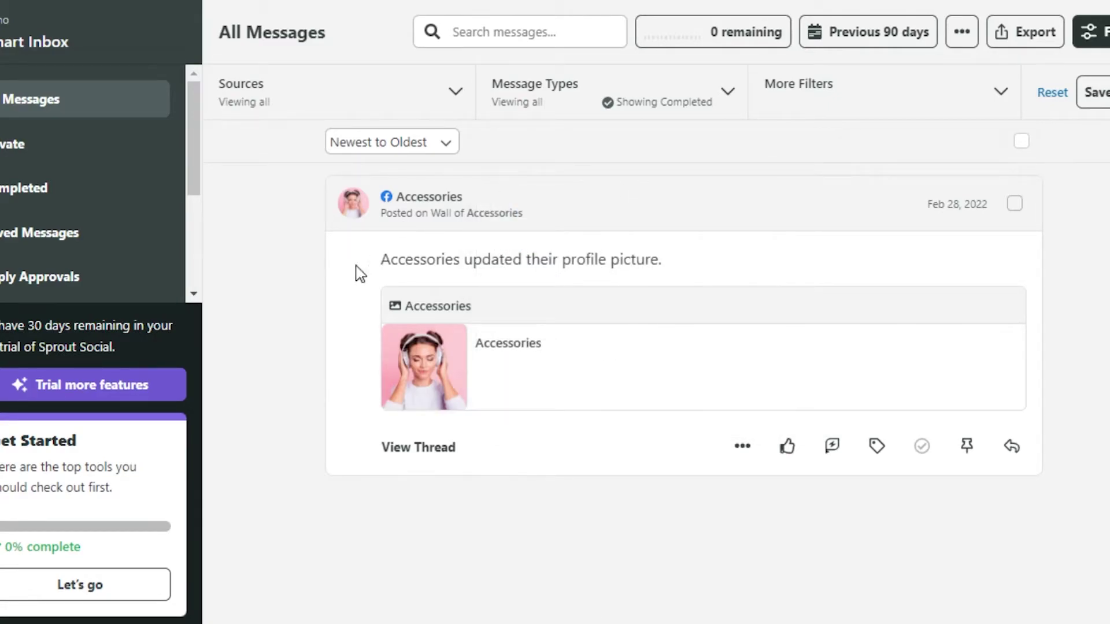
pyautogui.click(924, 99)
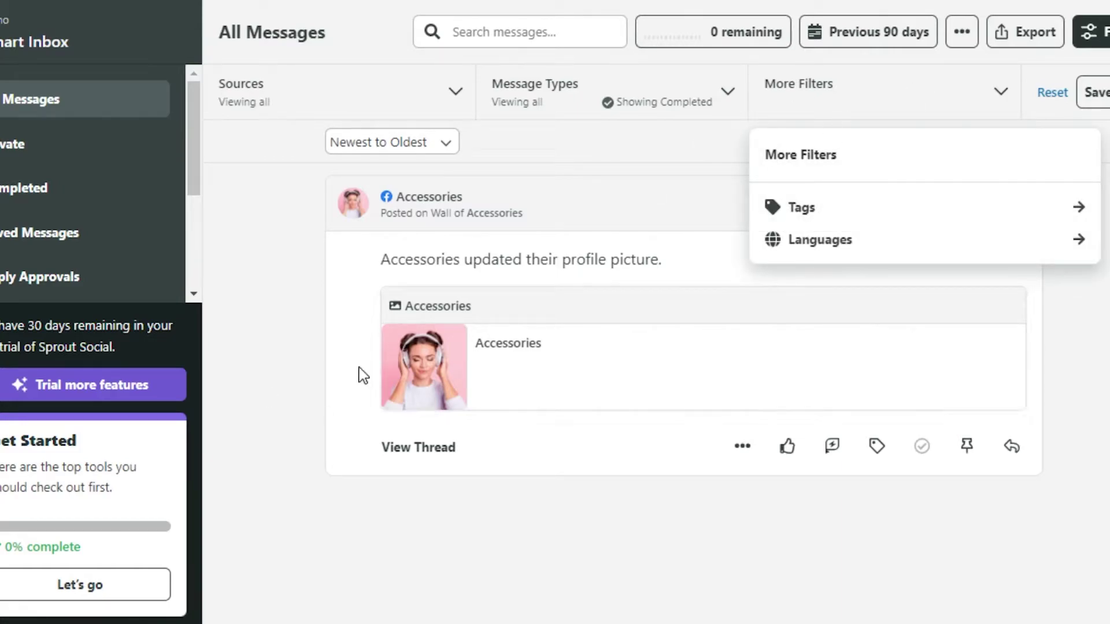
pyautogui.click(884, 204)
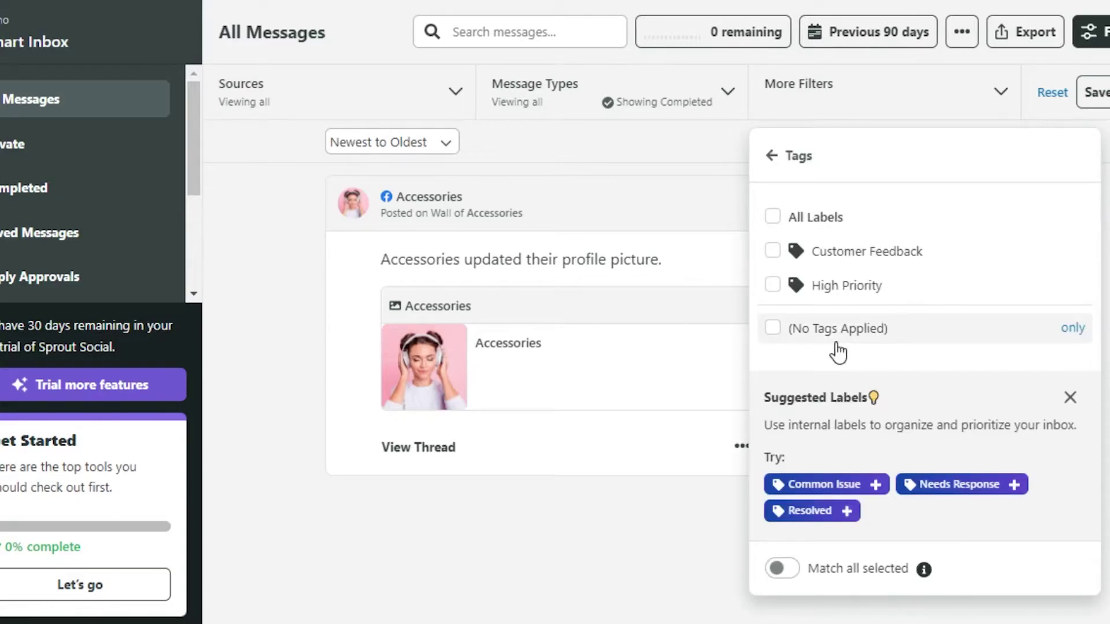
pyautogui.click(598, 509)
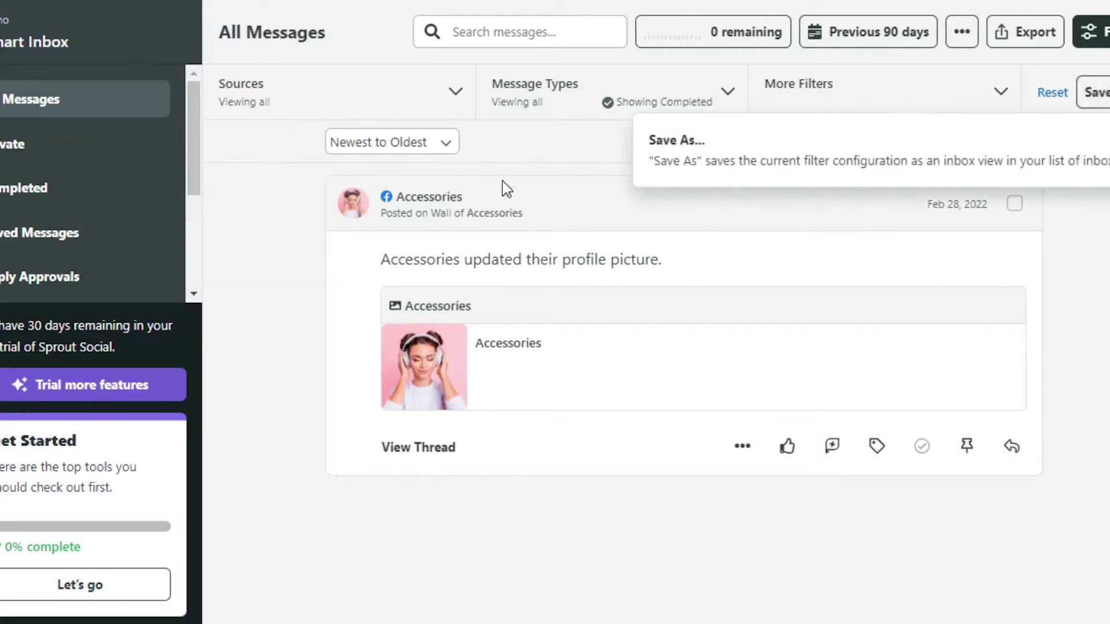
pyautogui.click(347, 211)
pyautogui.click(1026, 33)
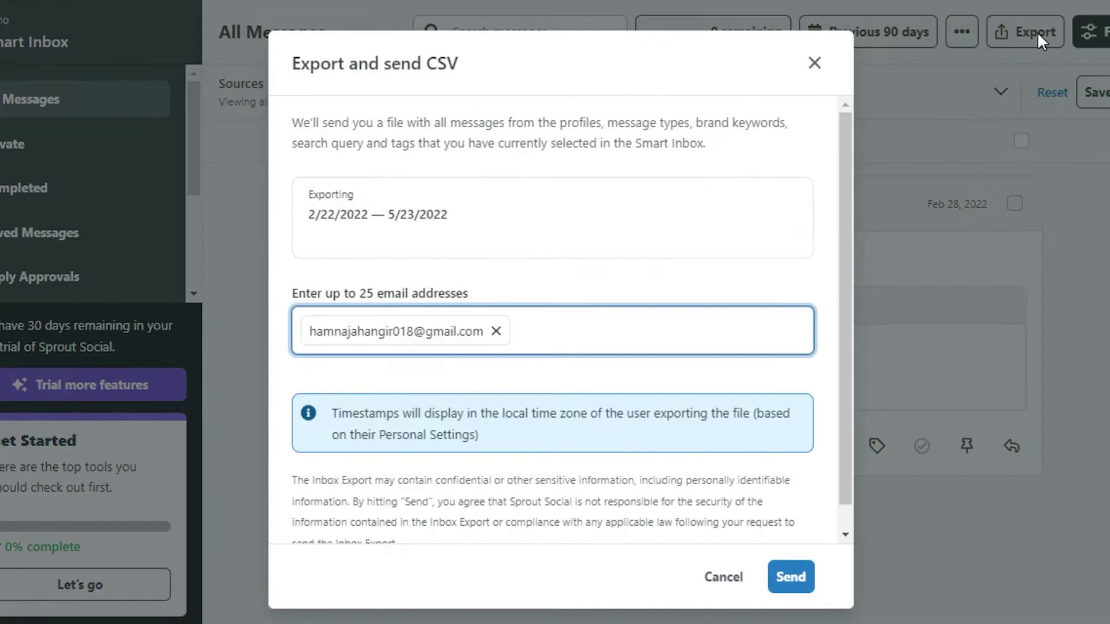
pyautogui.click(815, 62)
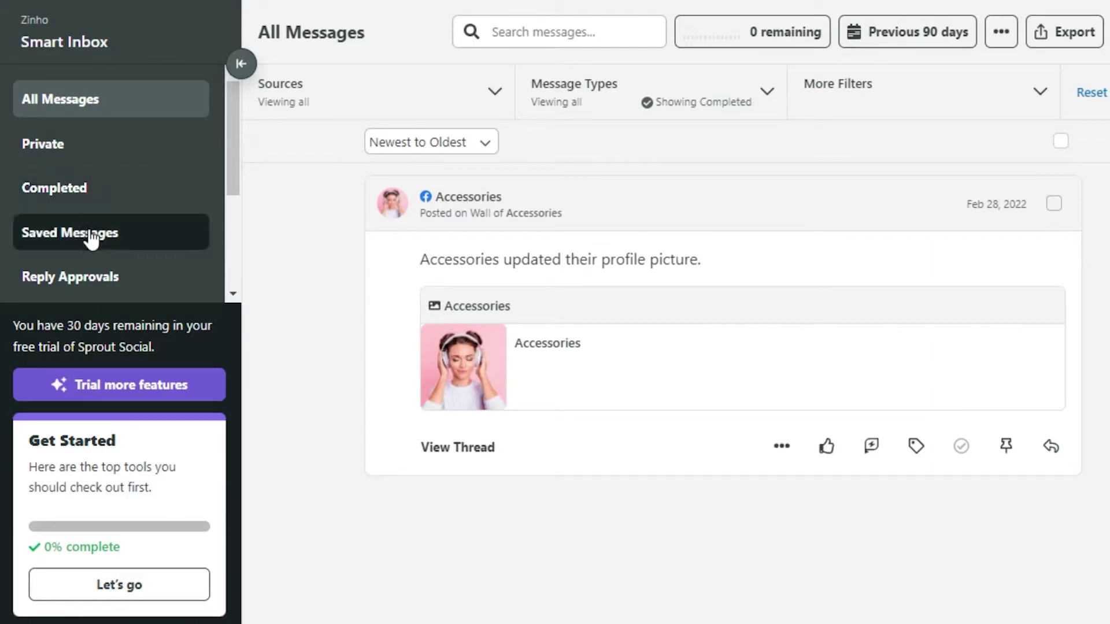
pyautogui.scroll(-2, 144, 237)
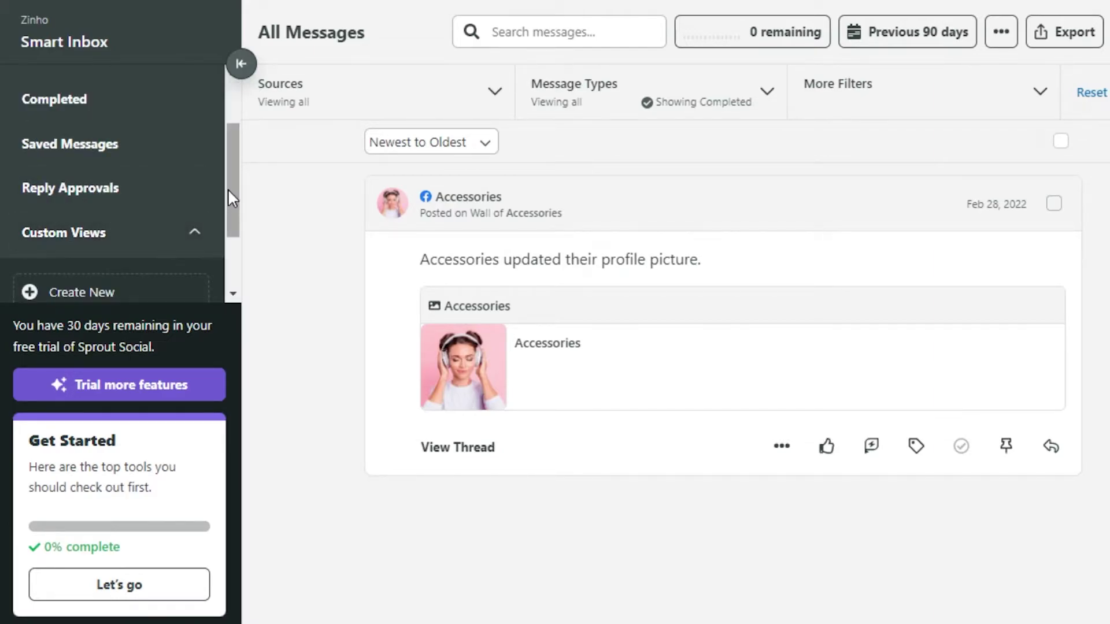
pyautogui.scroll(-2, 232, 214)
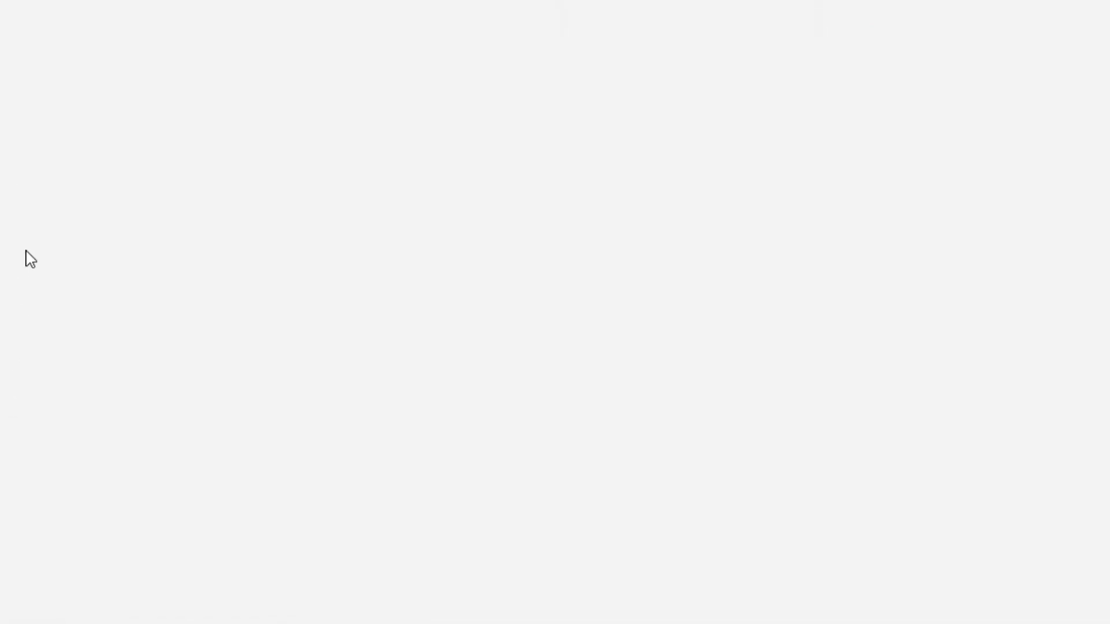
# Open the Tasks page from the left rail.
pyautogui.click(27, 258)
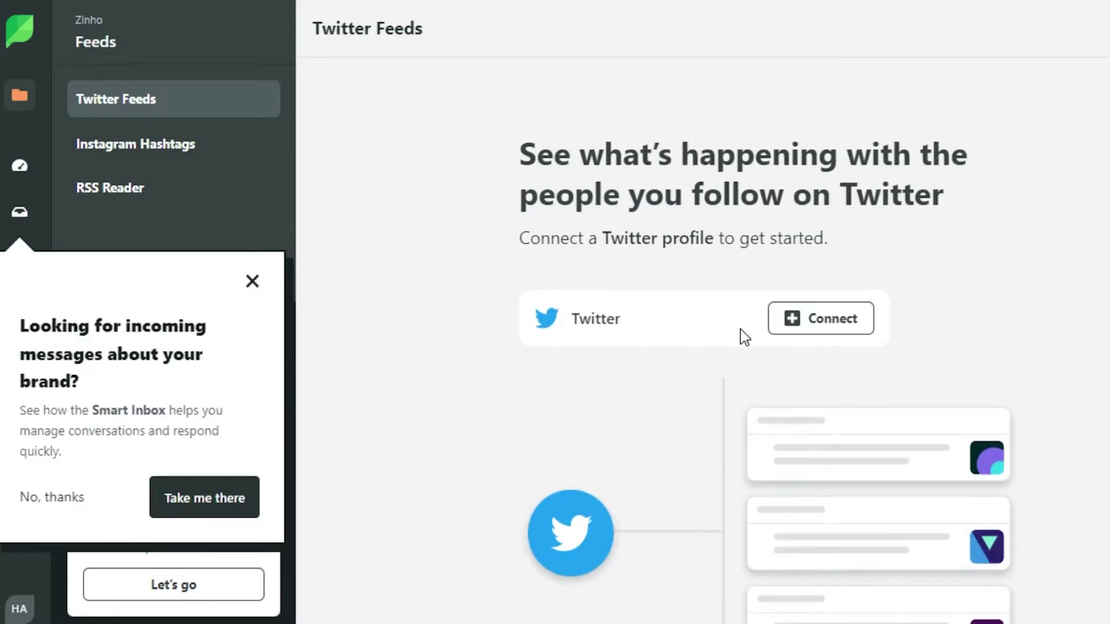
# Begin connecting an individual Twitter profile, dismissing the Smart Inbox tip, up to Twitter authorization.
pyautogui.click(817, 332)
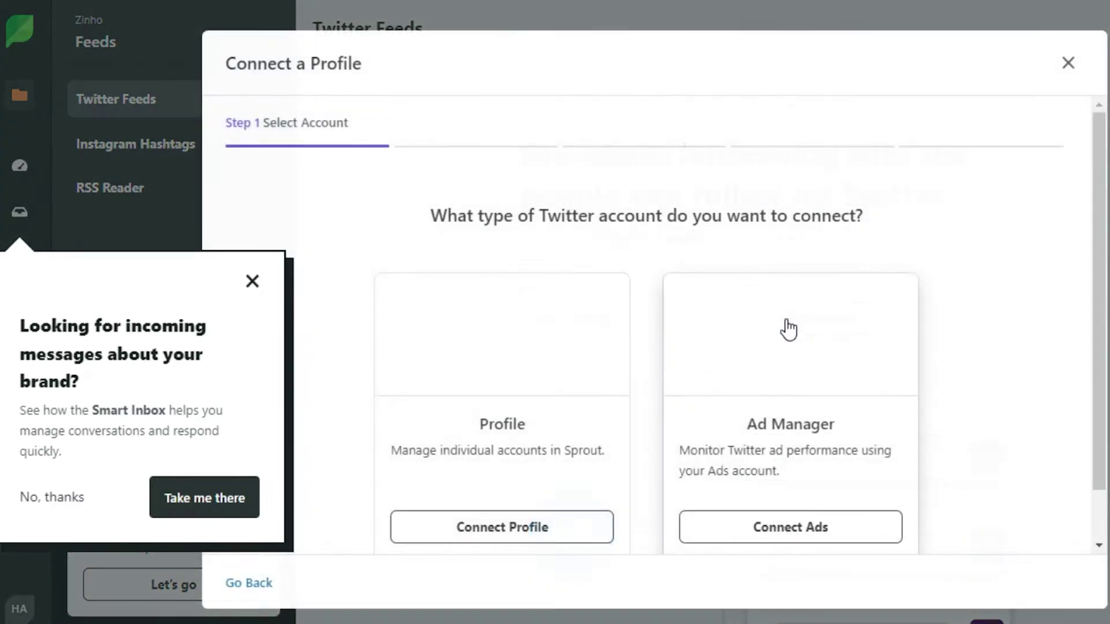
pyautogui.click(252, 282)
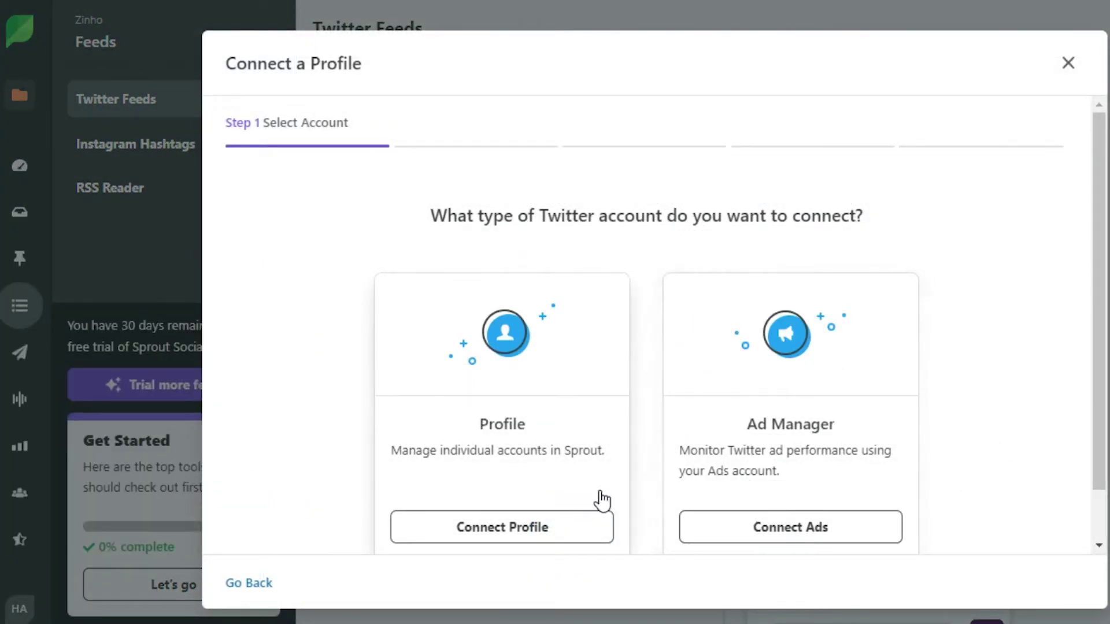
pyautogui.click(546, 526)
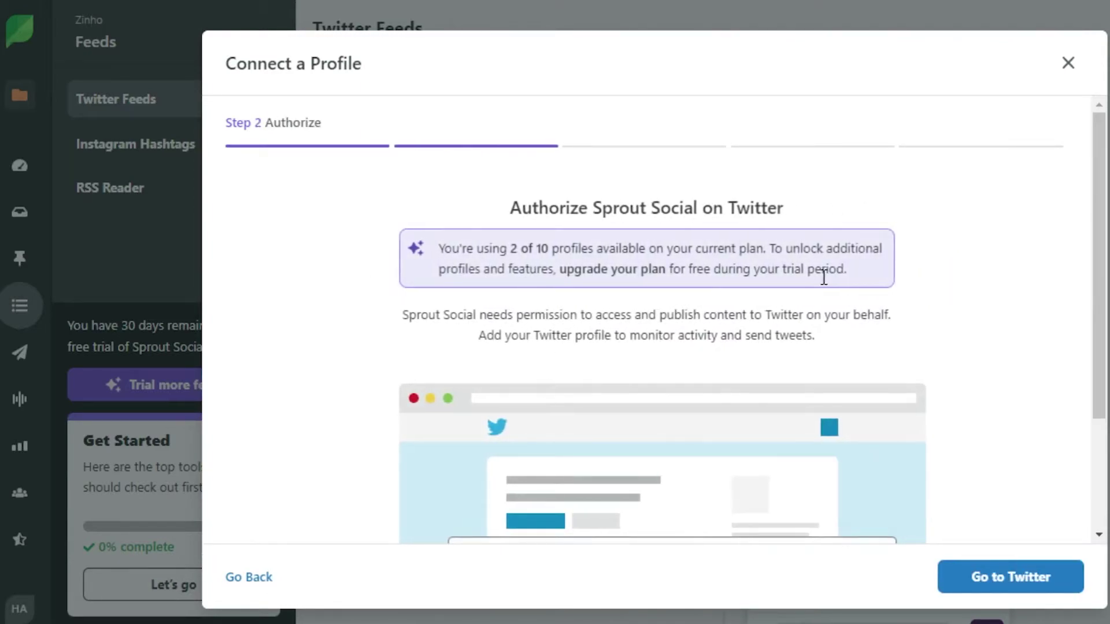
pyautogui.click(984, 580)
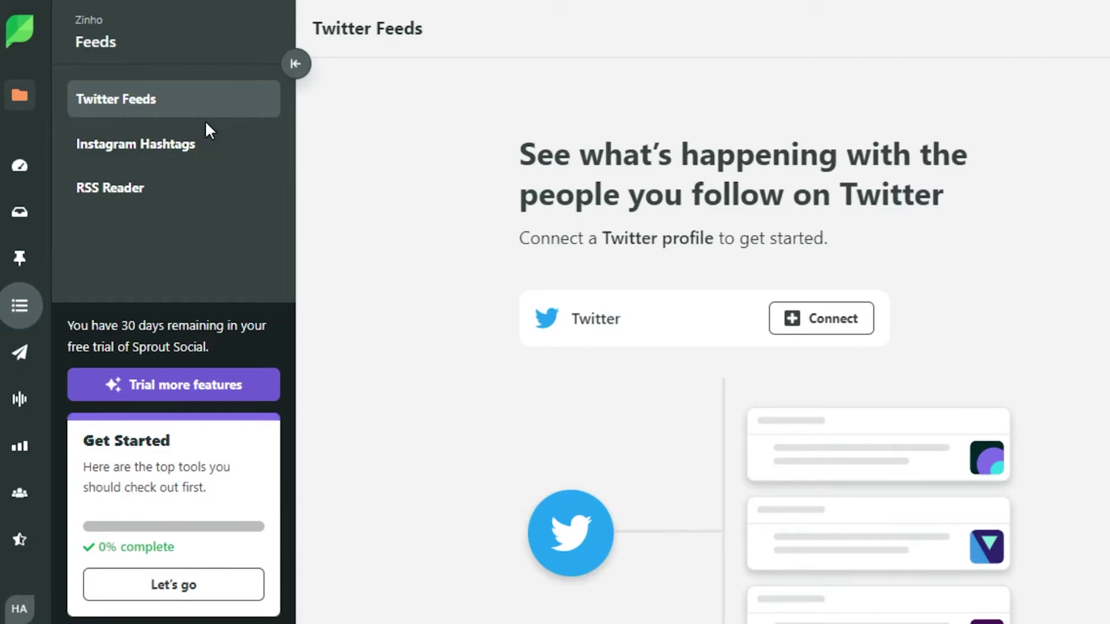
# View the Instagram Hashtags and RSS Reader feed pages, then go to Publishing.
pyautogui.click(208, 146)
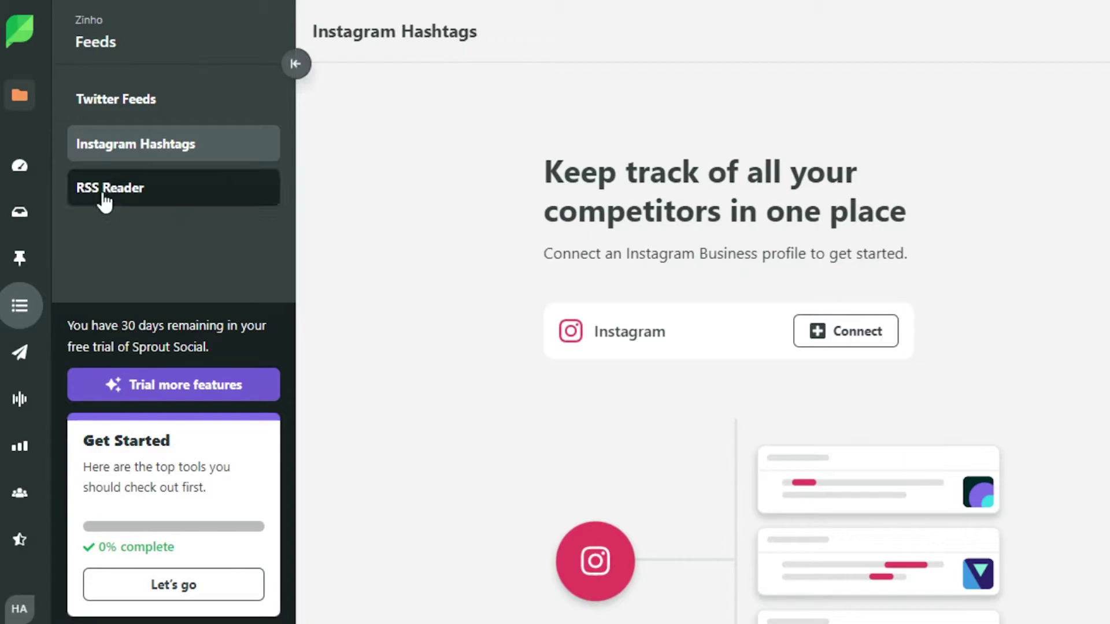
pyautogui.click(104, 197)
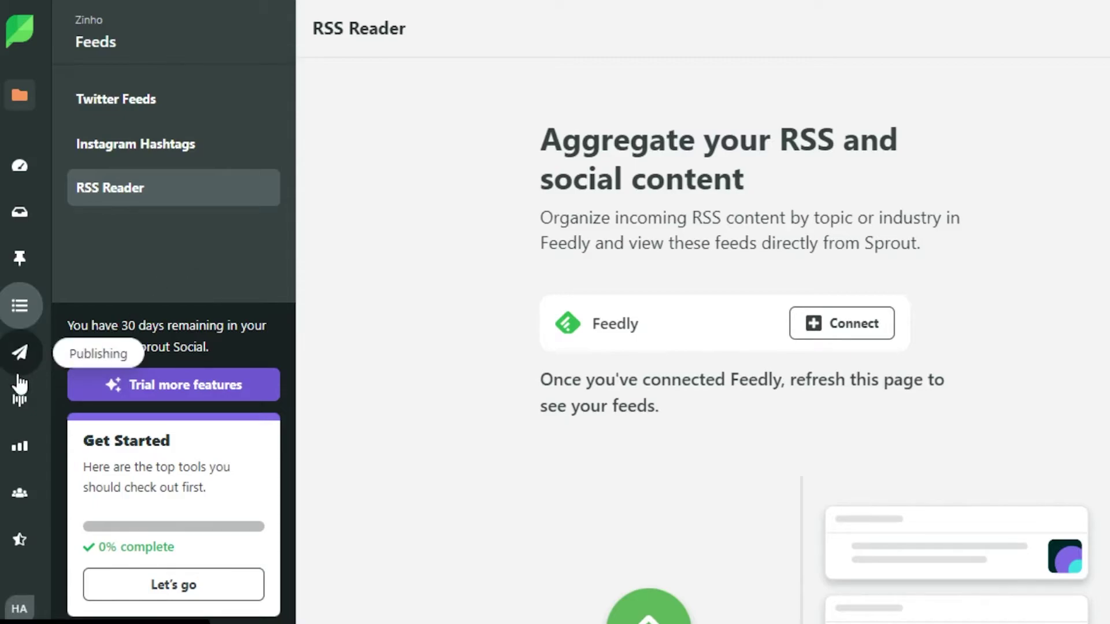
pyautogui.click(33, 325)
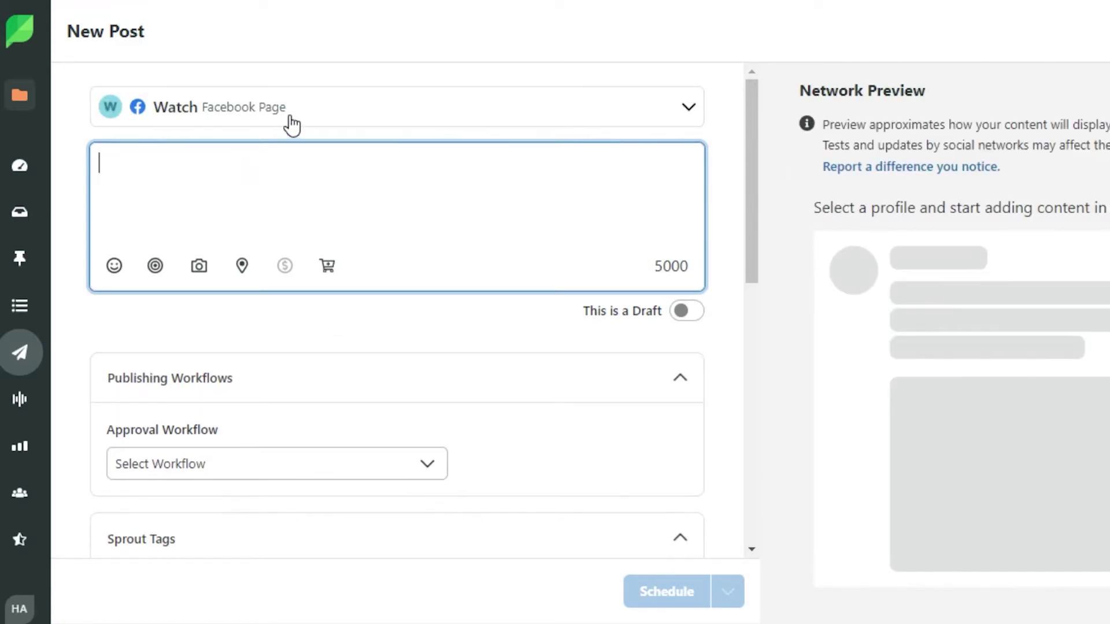
# Target the post to Accessories instead of Watch and write 'new products soon !'.
pyautogui.click(289, 120)
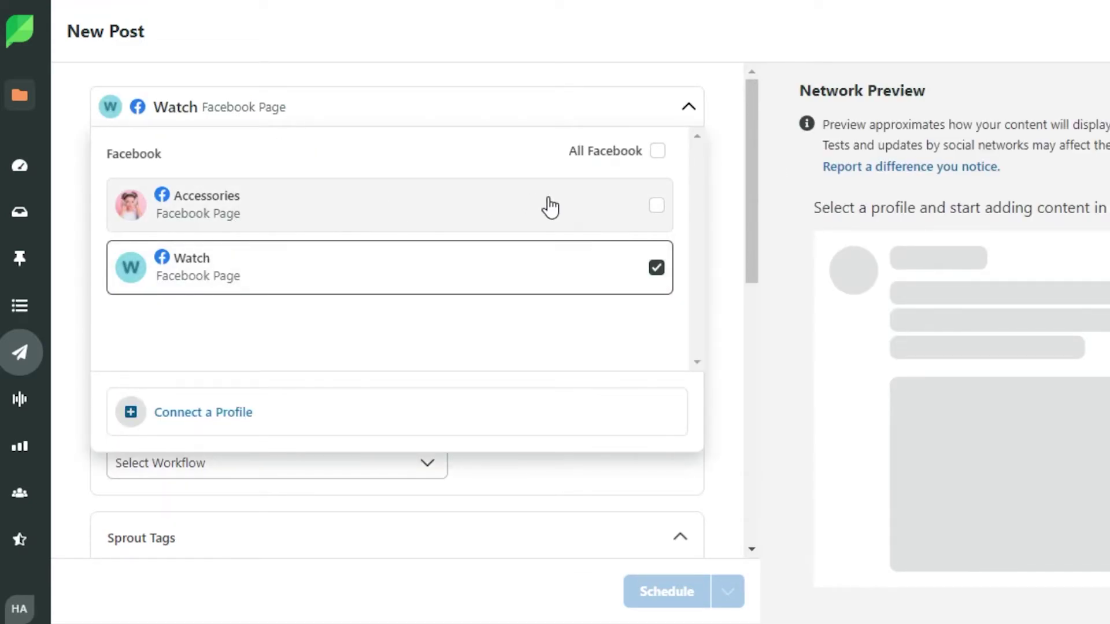
pyautogui.click(550, 206)
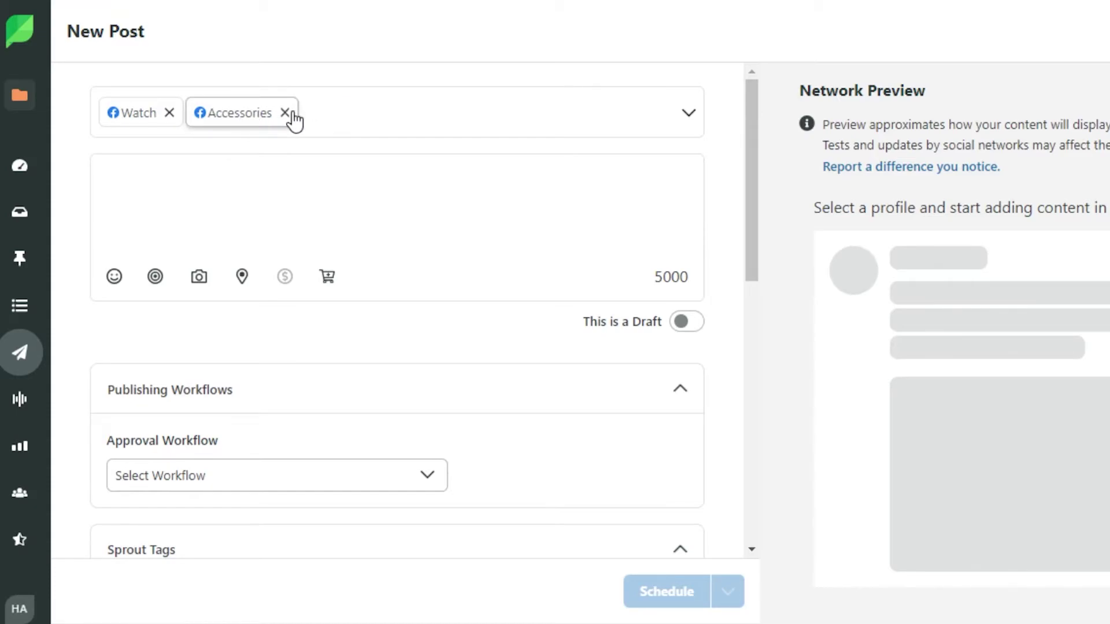
pyautogui.click(170, 113)
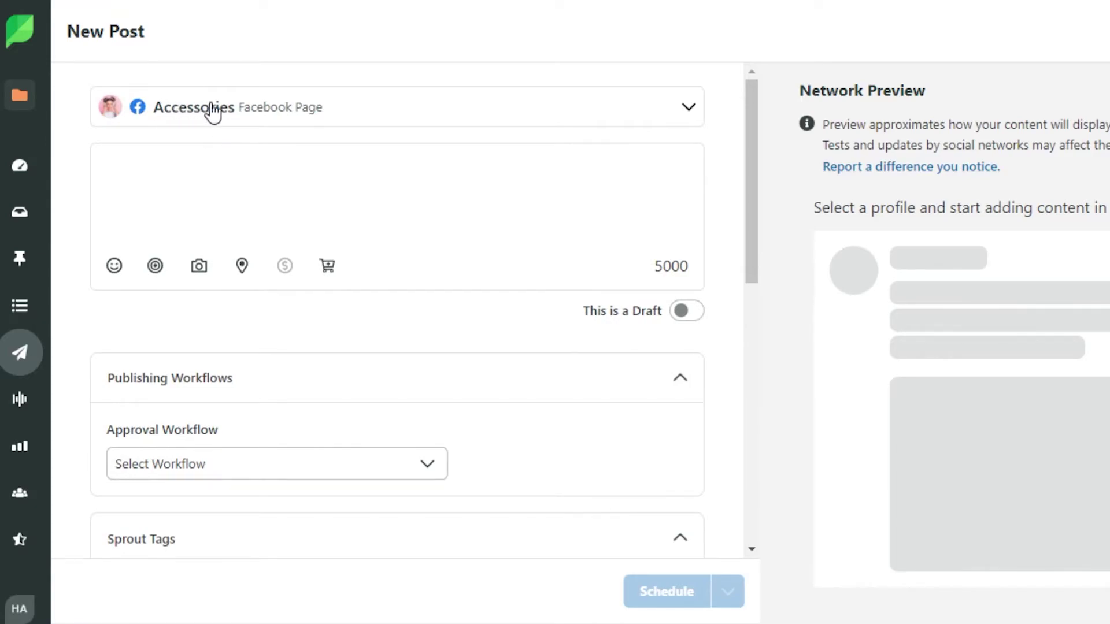
pyautogui.click(227, 173)
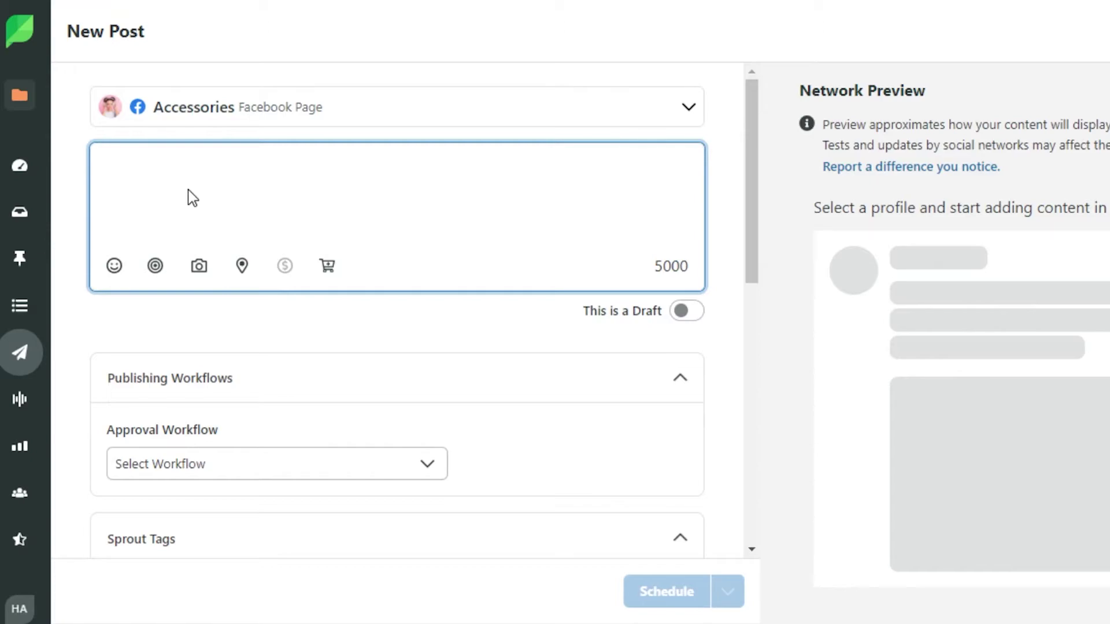
pyautogui.write('new products soon !')
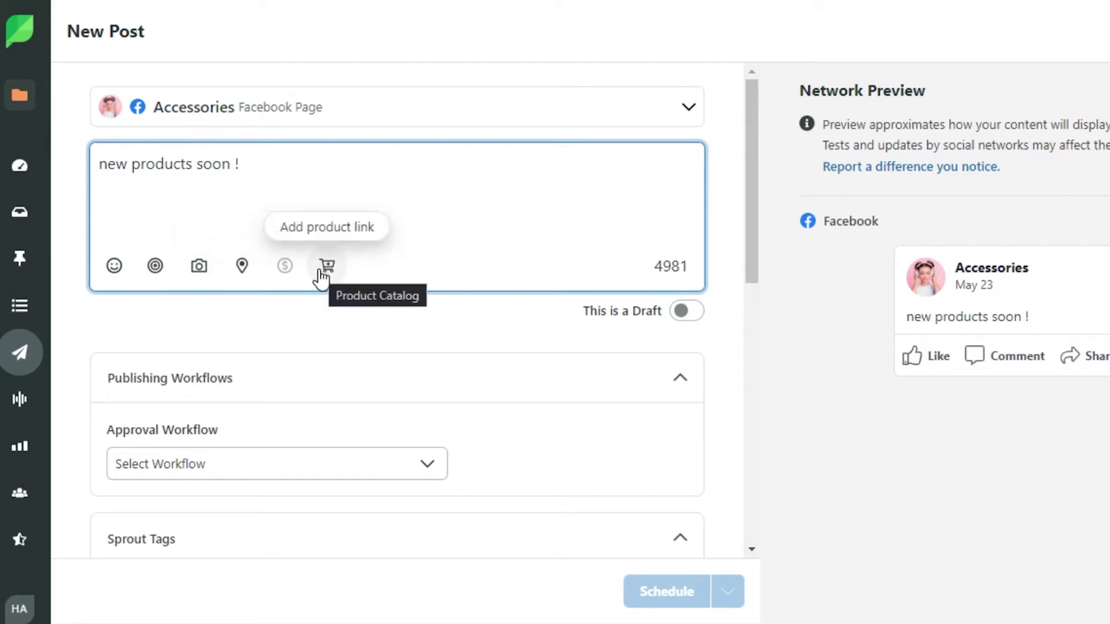
# Look through the post's Facebook audience targeting and approval workflow options without changing them.
pyautogui.click(156, 267)
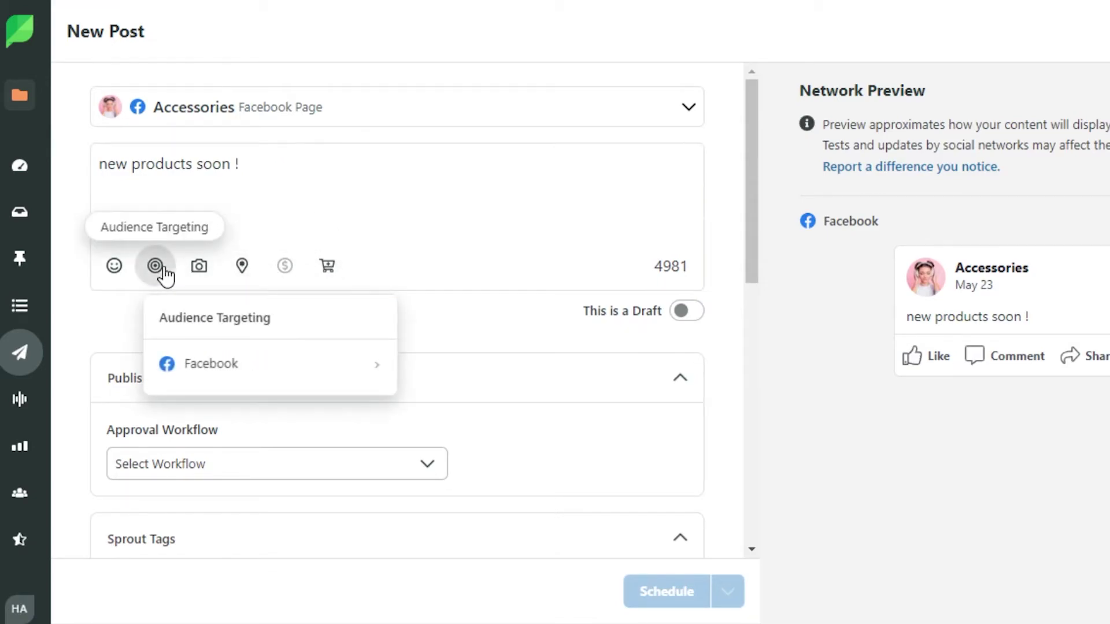
pyautogui.click(288, 383)
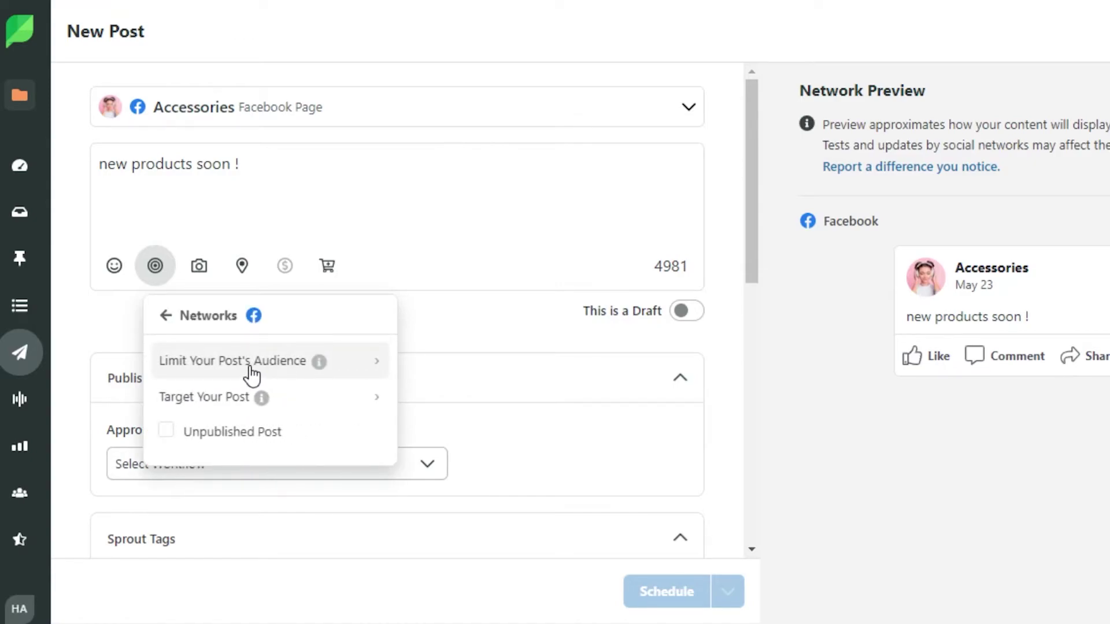
pyautogui.click(168, 316)
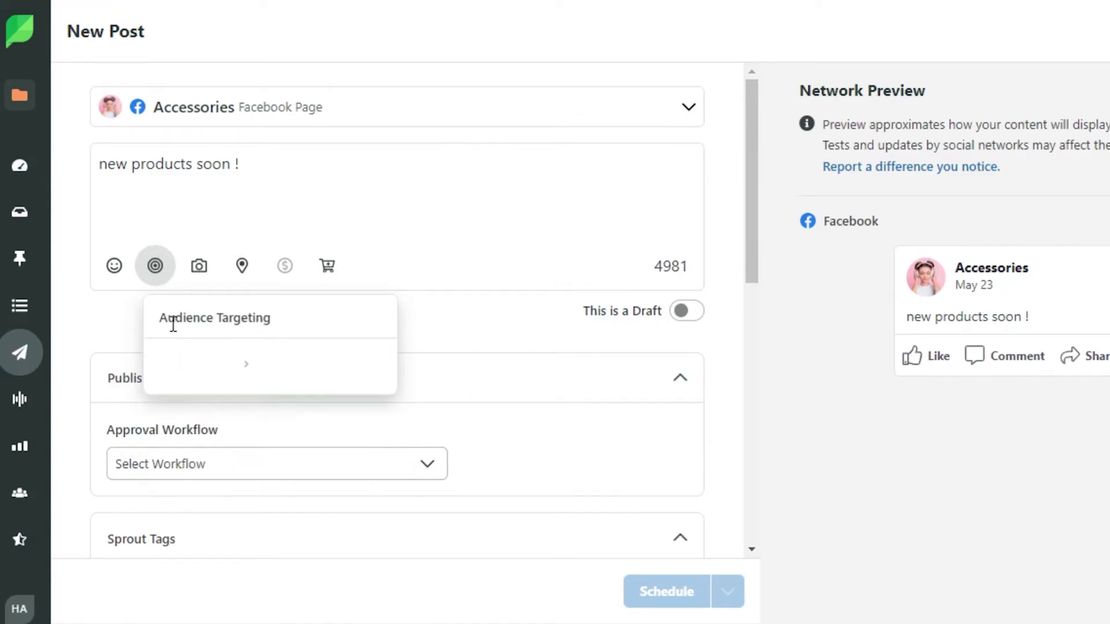
pyautogui.moveTo(751, 157); pyautogui.dragTo(761, 239)
pyautogui.click(779, 95)
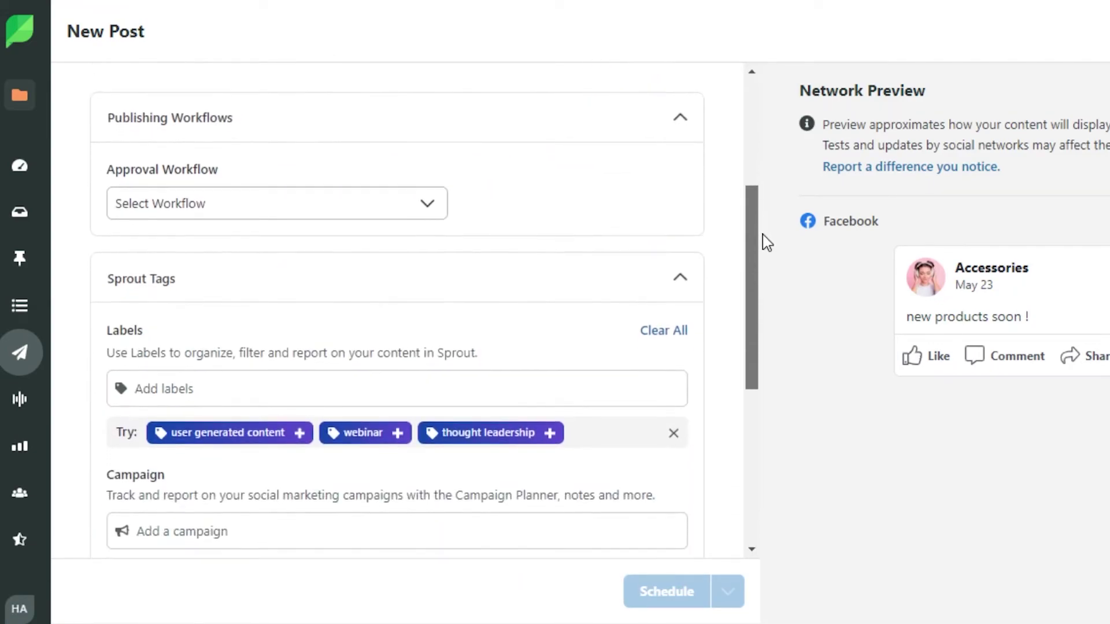
pyautogui.click(277, 215)
pyautogui.click(733, 127)
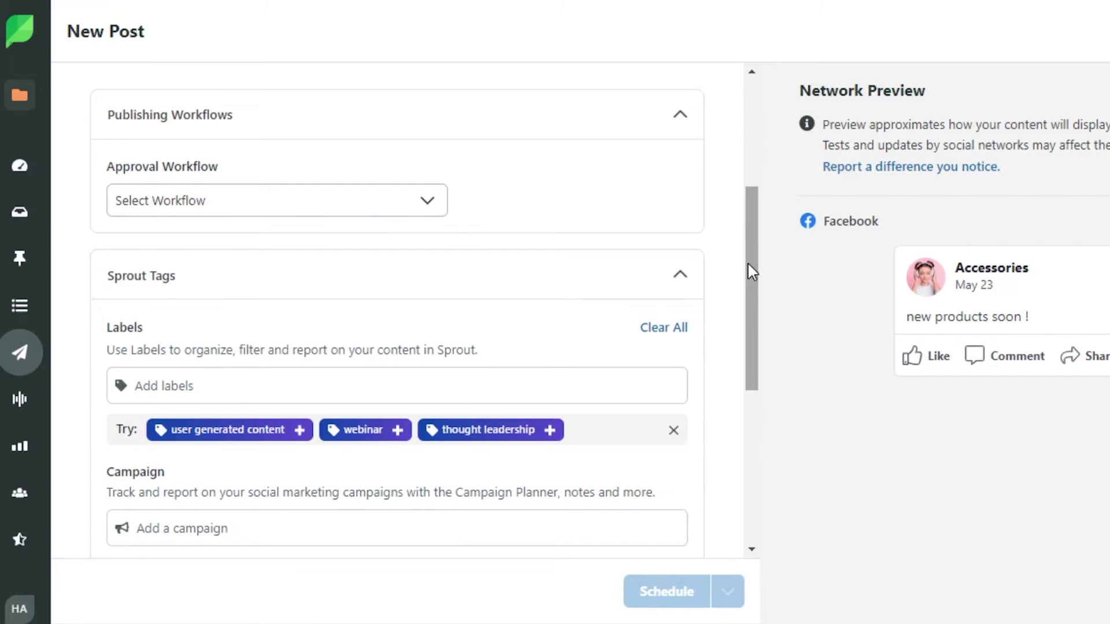
pyautogui.moveTo(752, 265); pyautogui.dragTo(755, 394)
pyautogui.scroll(3, 757, 395)
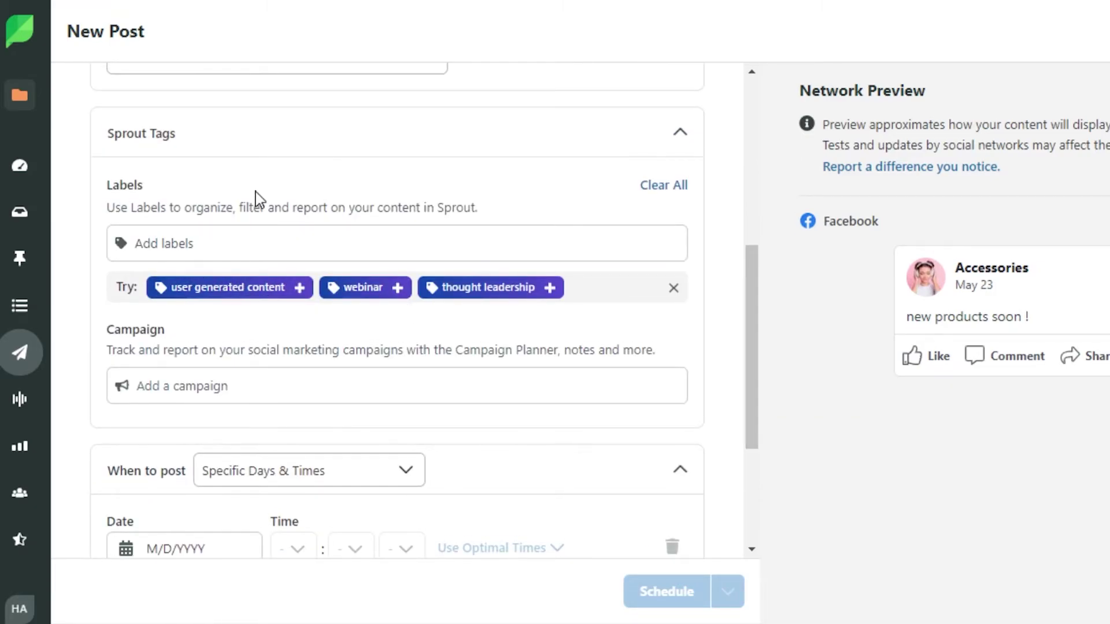
# Add the 'user generated content' label to the post and dismiss the Well done tip.
pyautogui.click(229, 287)
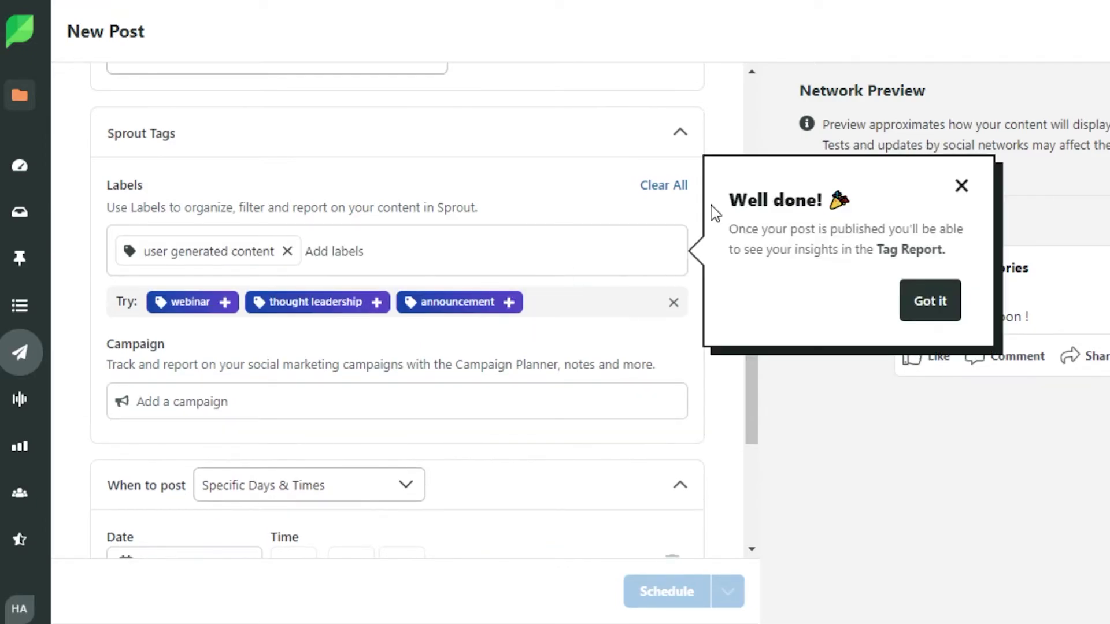
pyautogui.click(961, 186)
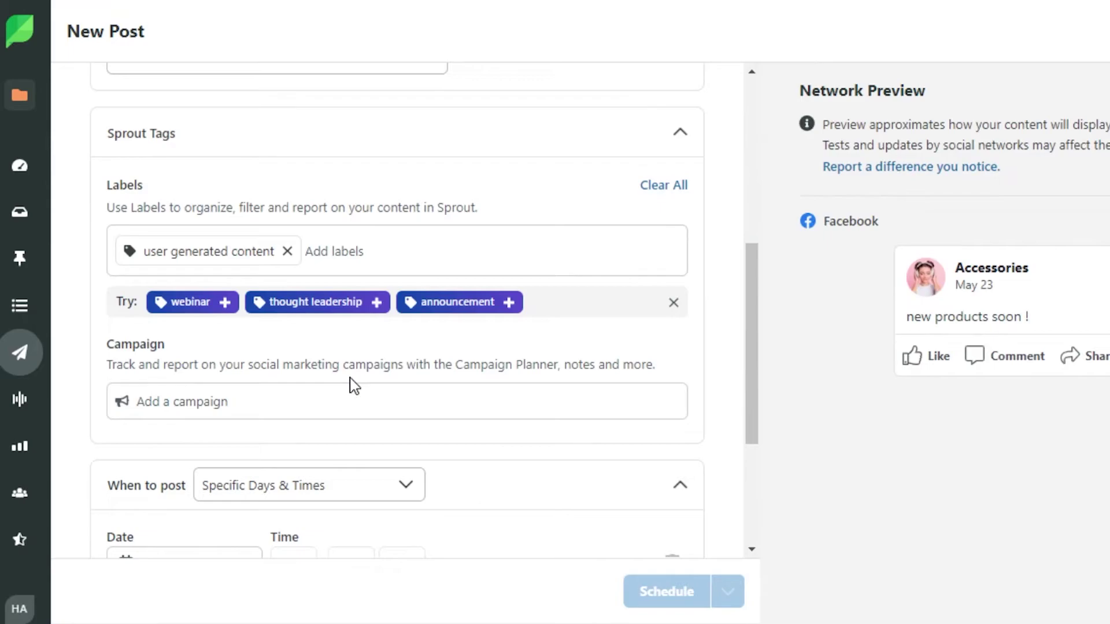
pyautogui.moveTo(751, 285); pyautogui.dragTo(763, 392)
pyautogui.click(287, 252)
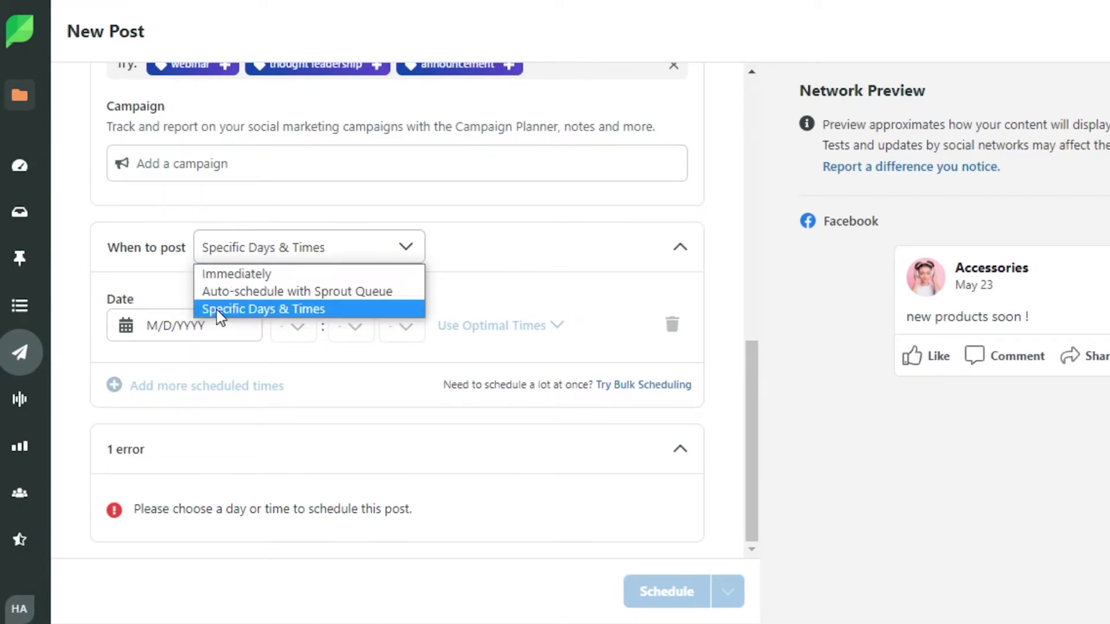
# Set When to post to Specific Days & Times on May 25, 2022 at 8:00 pm.
pyautogui.click(243, 275)
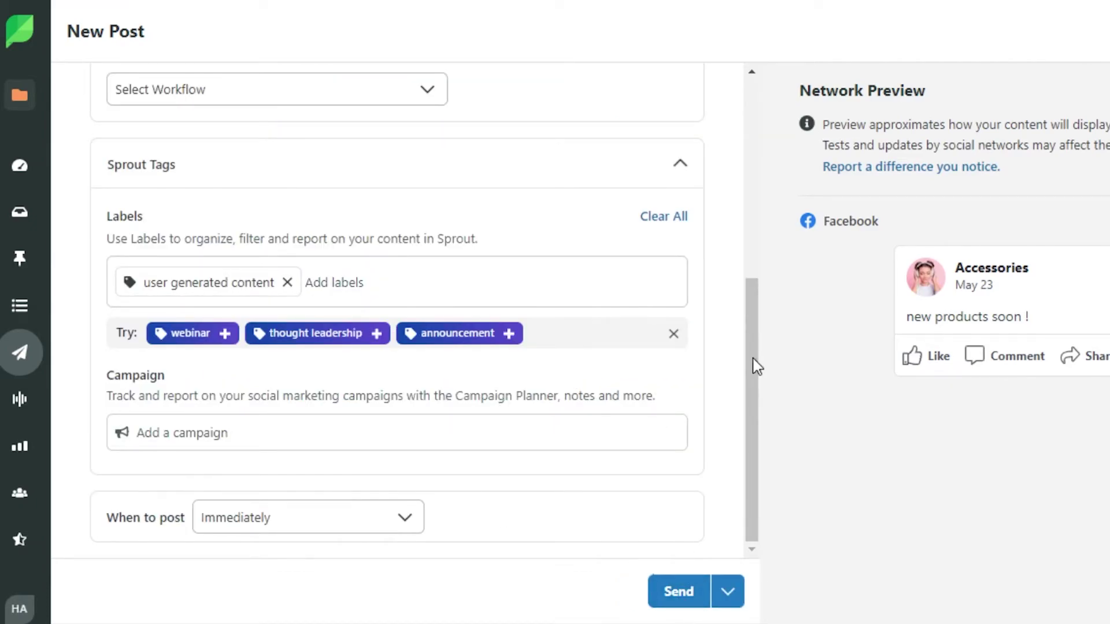
pyautogui.click(366, 528)
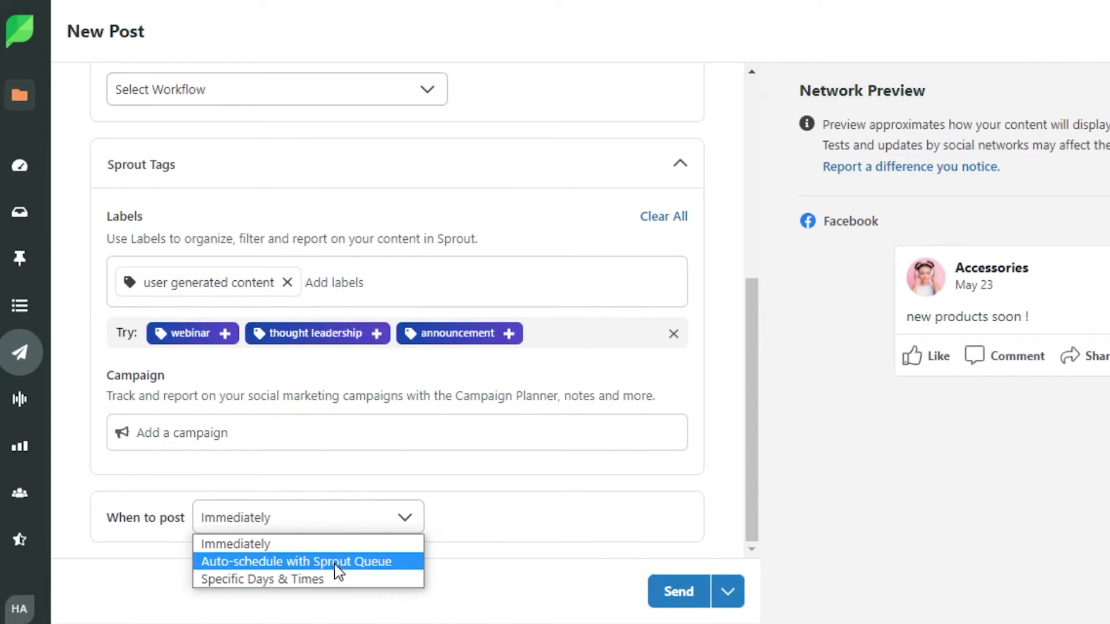
pyautogui.click(327, 579)
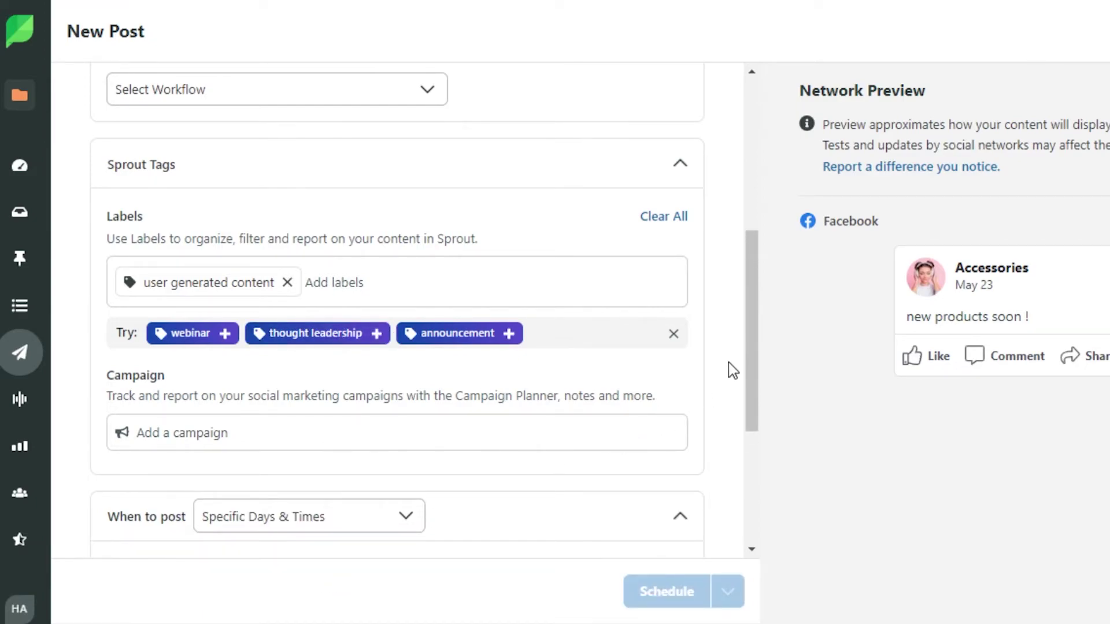
pyautogui.scroll(-5, 462, 323)
pyautogui.click(151, 327)
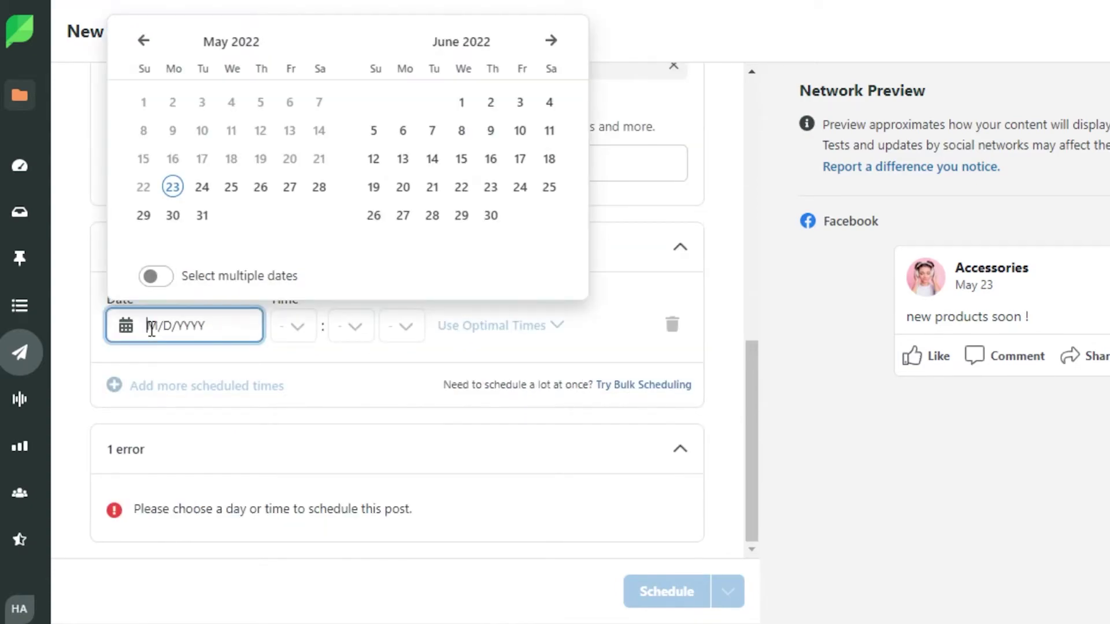
pyautogui.click(234, 190)
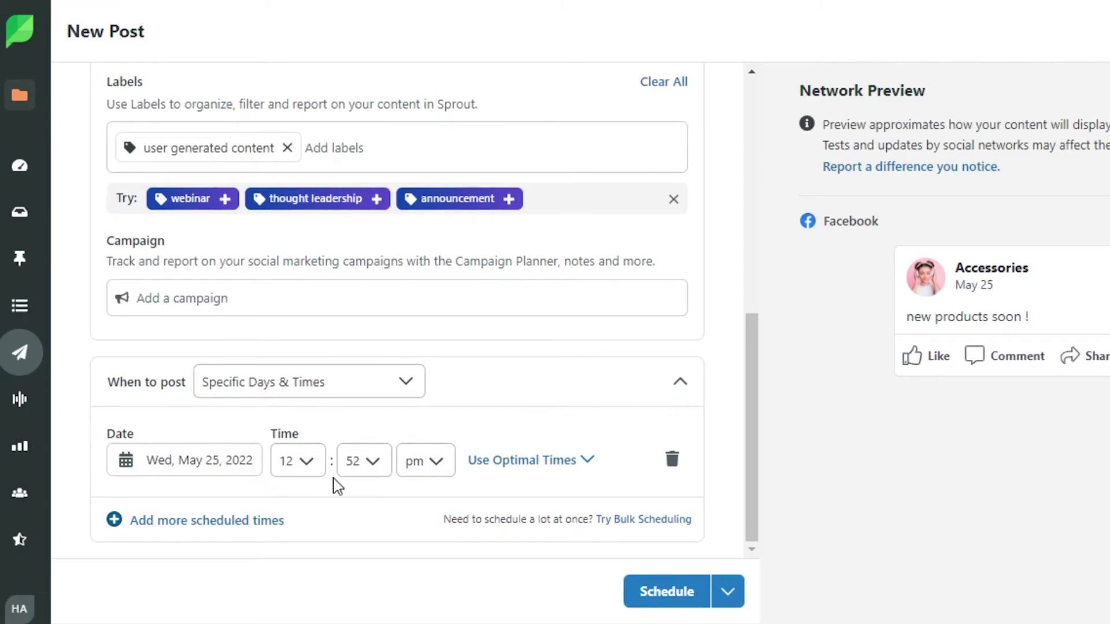
pyautogui.click(300, 463)
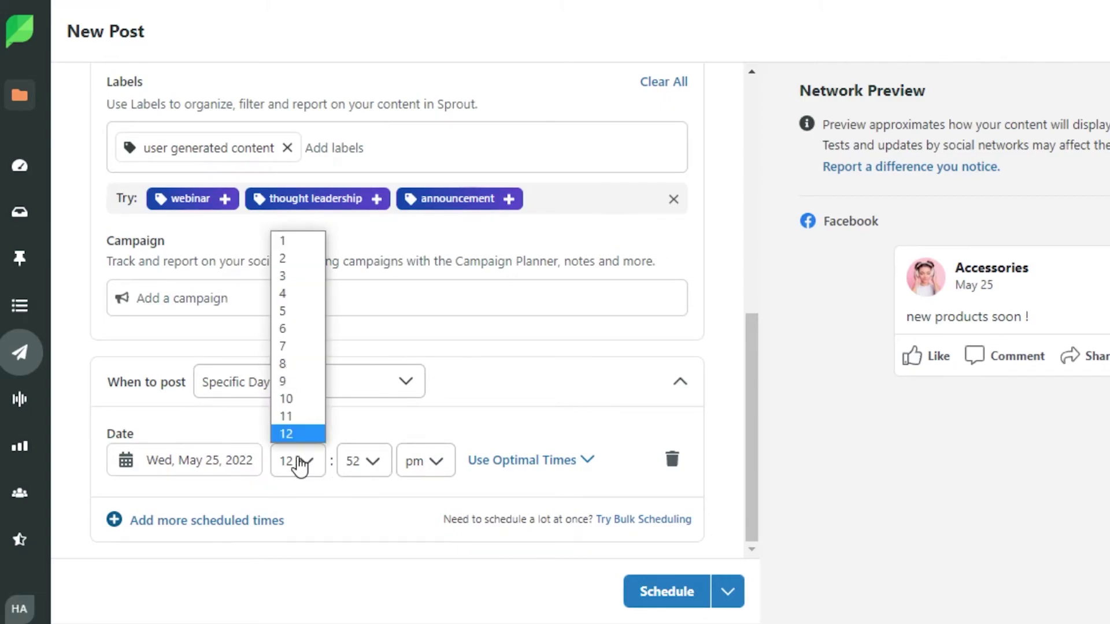
pyautogui.click(297, 363)
pyautogui.click(370, 461)
pyautogui.click(354, 96)
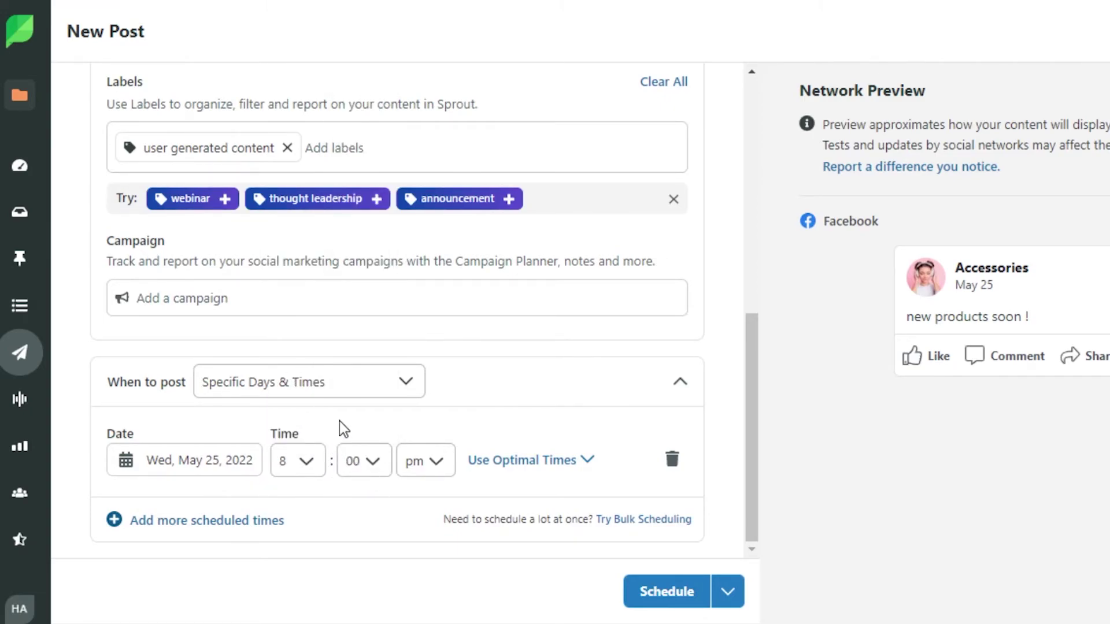
# Check the optimal send time suggestions and schedule the post.
pyautogui.click(354, 385)
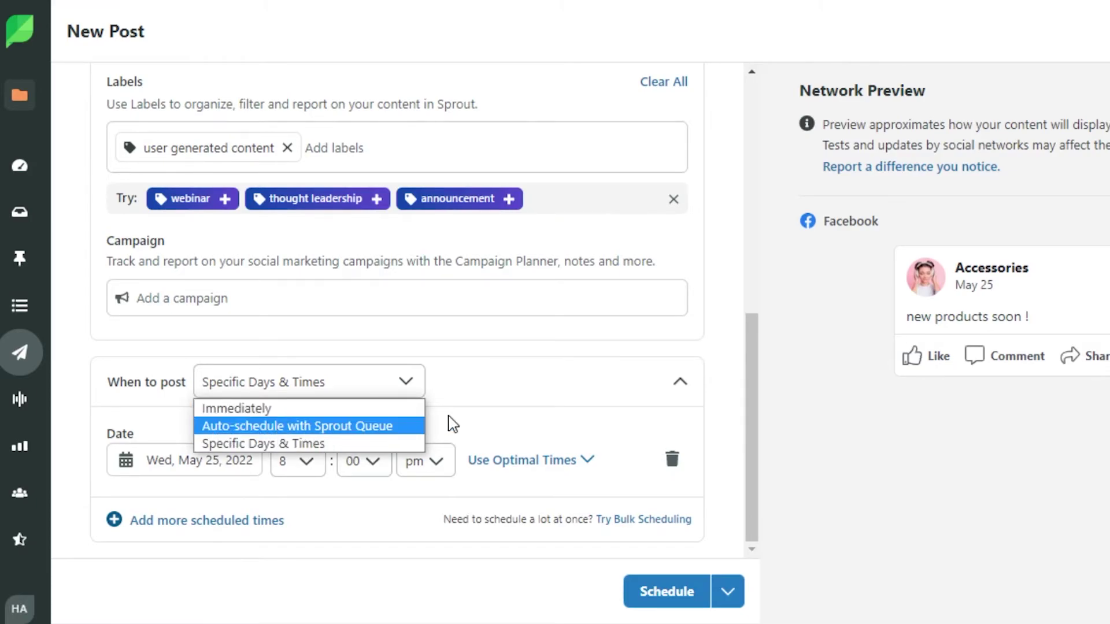
pyautogui.click(301, 559)
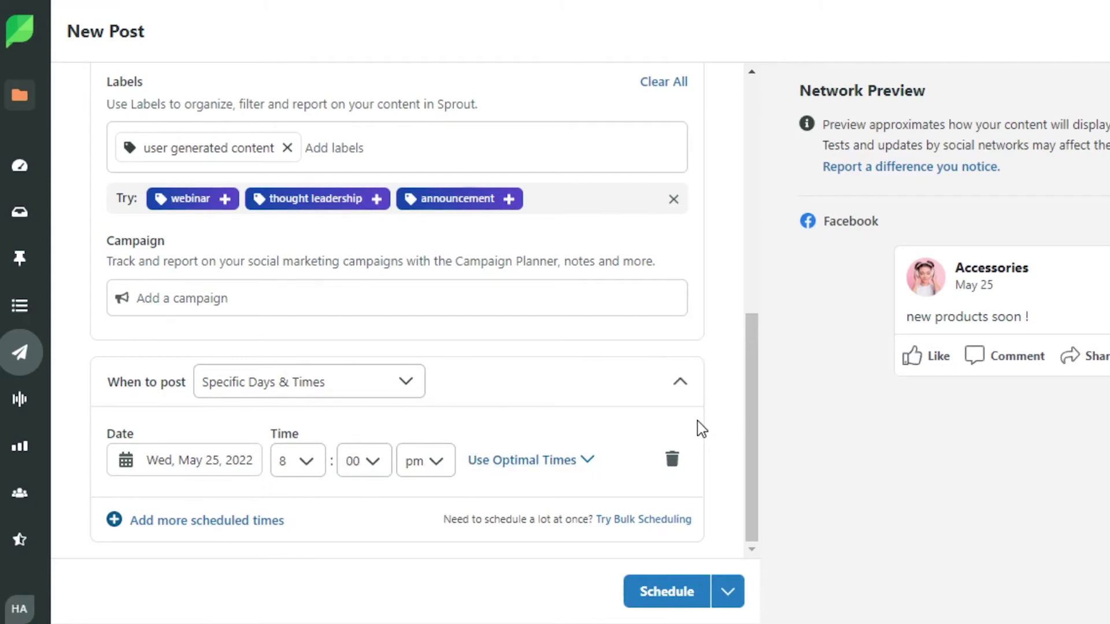
pyautogui.click(575, 462)
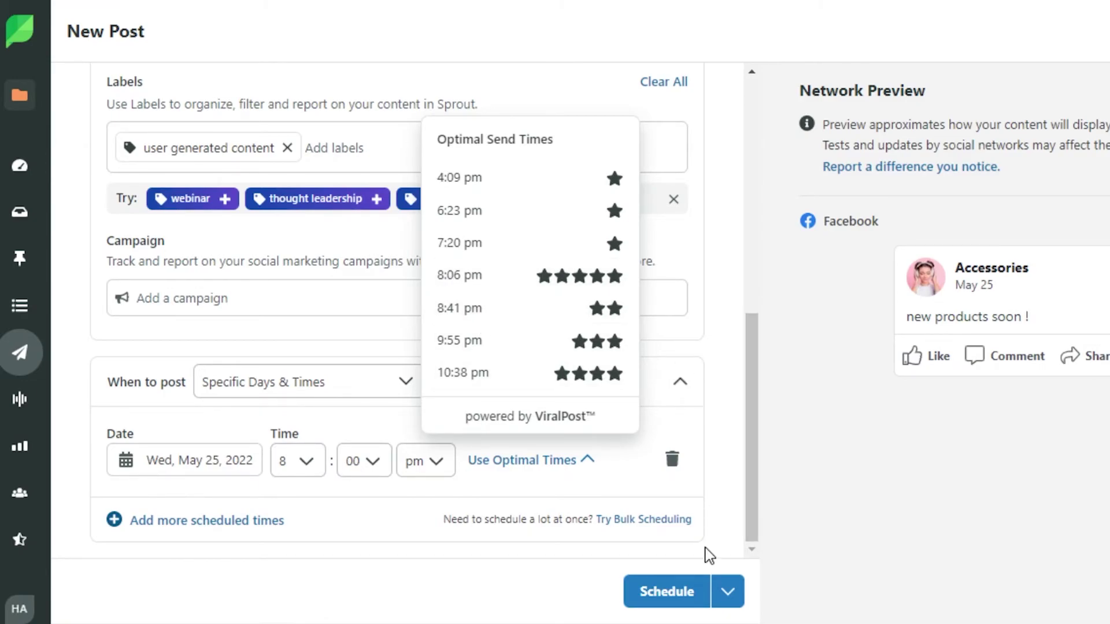
pyautogui.moveTo(751, 493)
pyautogui.mouseDown()
pyautogui.moveTo(756, 223)
pyautogui.moveTo(761, 476)
pyautogui.mouseUp()
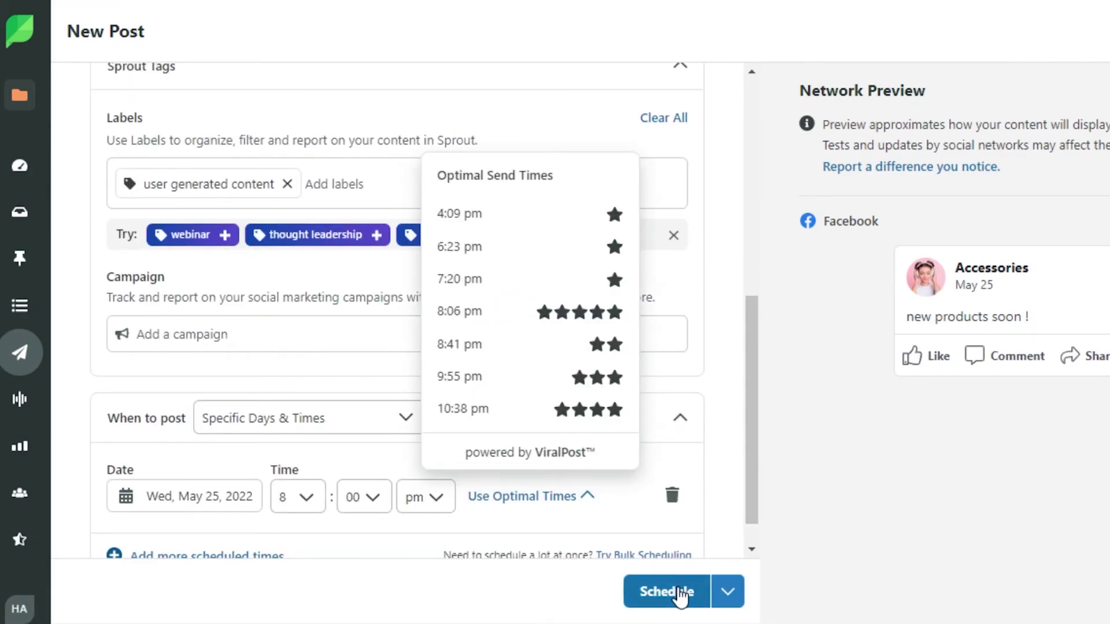
pyautogui.click(730, 592)
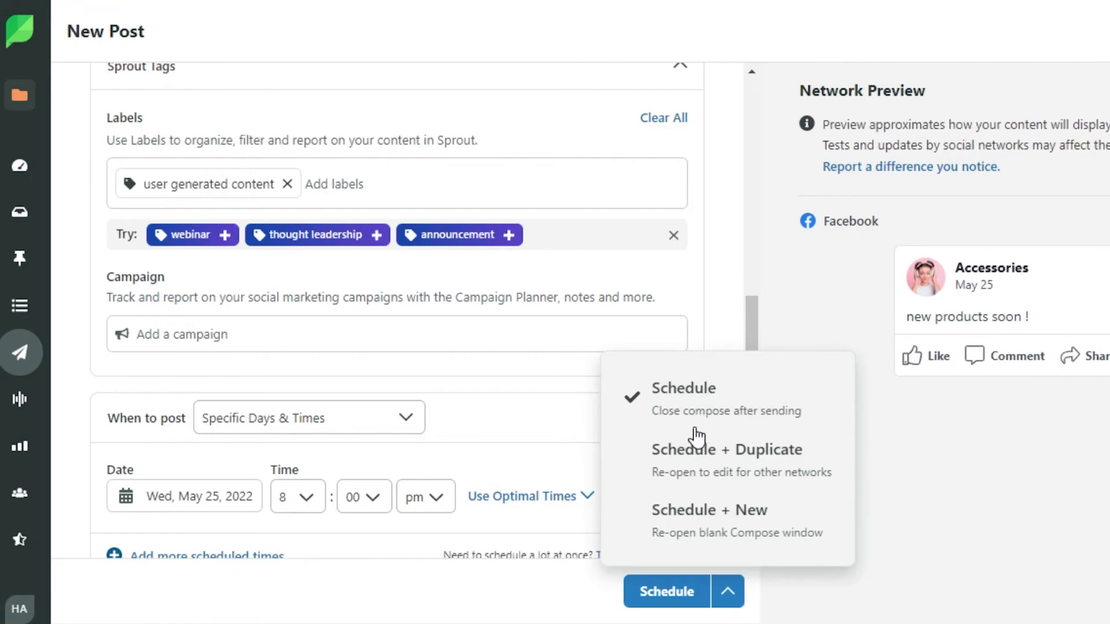
pyautogui.click(697, 594)
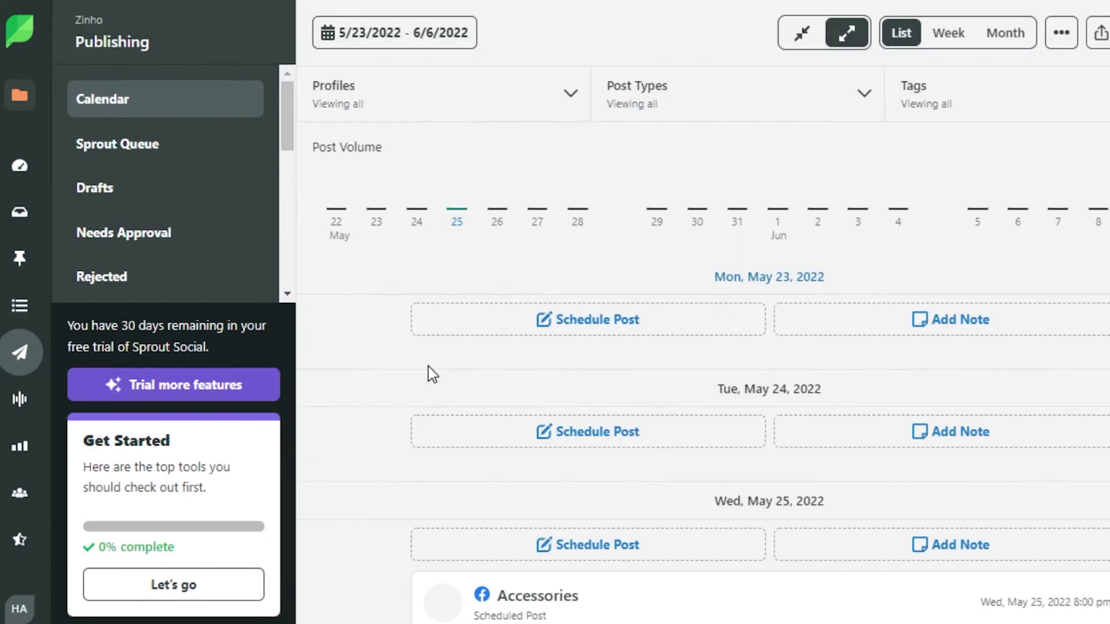
# Scroll down the Publishing calendar to review the scheduled post.
pyautogui.scroll(-4, 1038, 324)
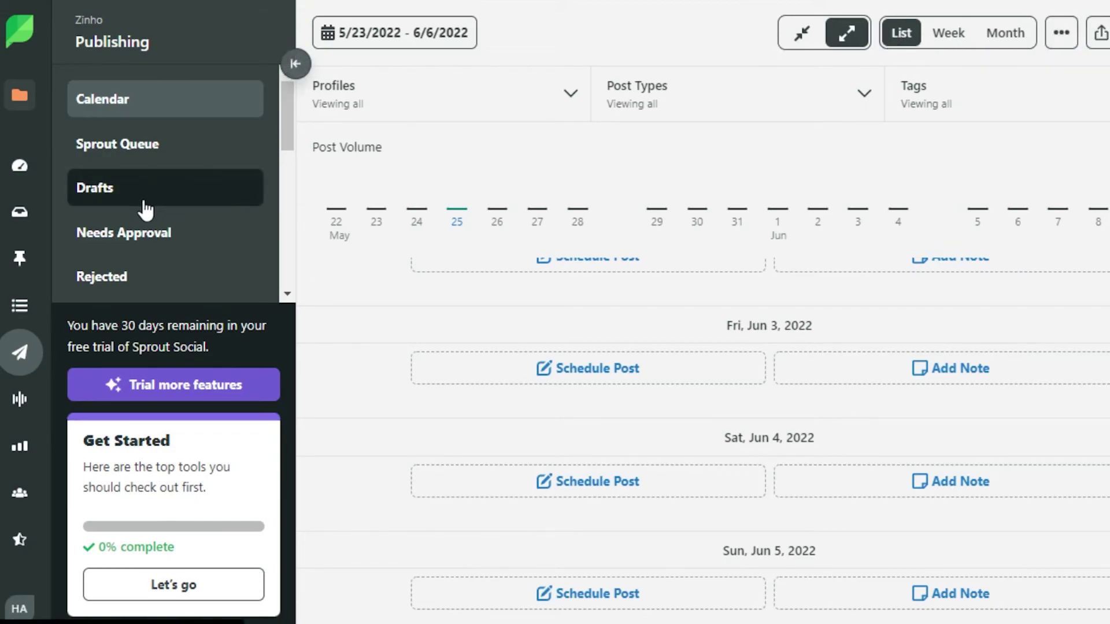
pyautogui.moveTo(283, 110); pyautogui.dragTo(284, 227)
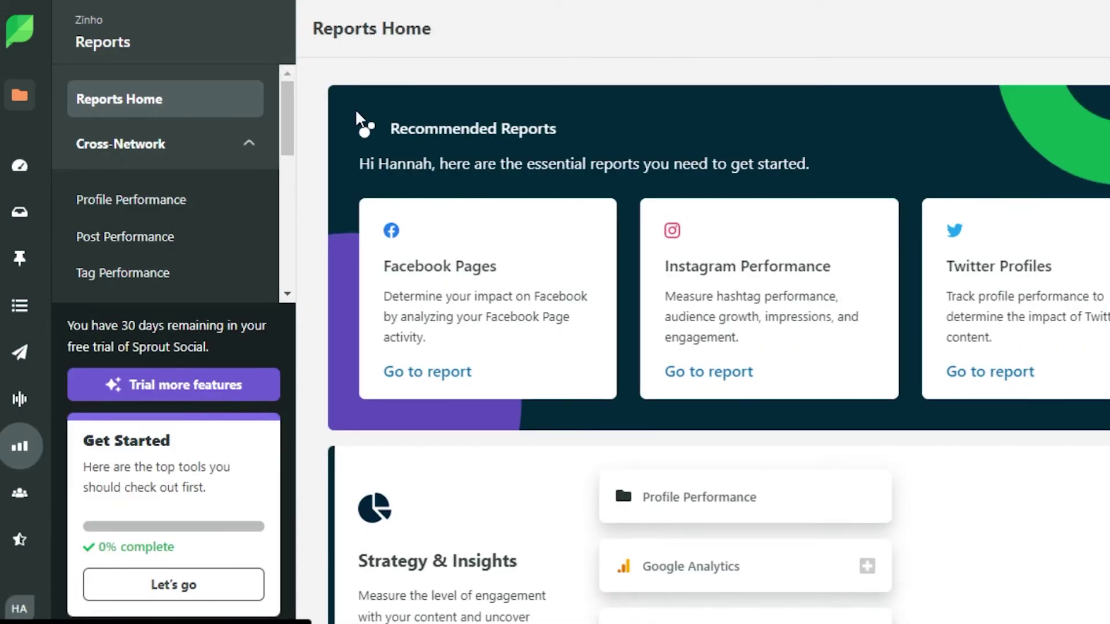
# Open the Facebook Pages report for April 2022 and scroll down to the daily impressions chart.
pyautogui.click(433, 379)
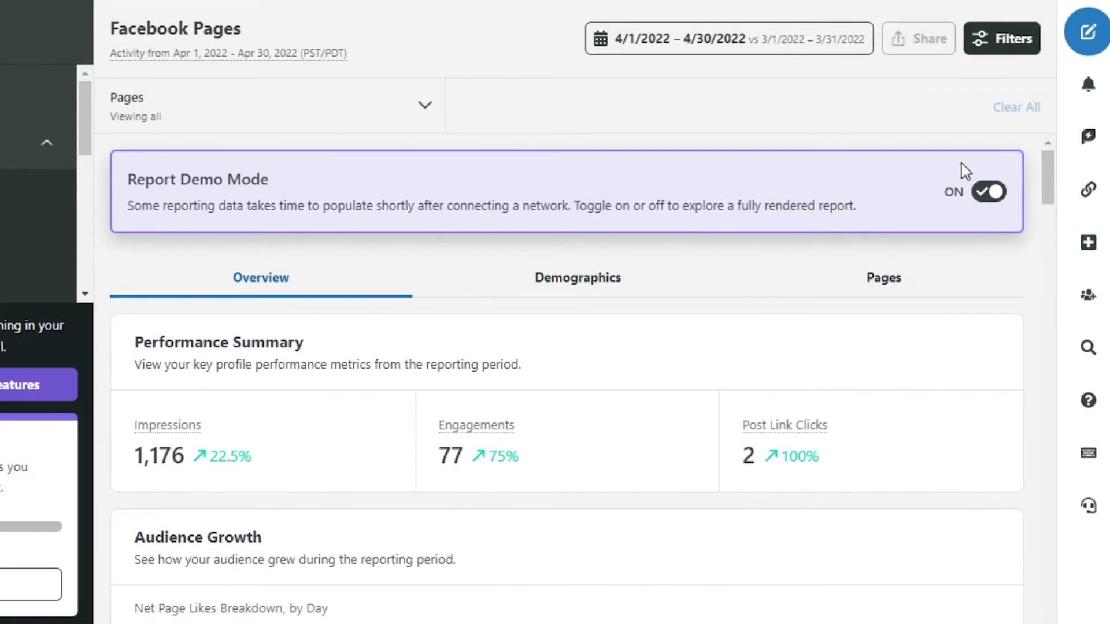
pyautogui.moveTo(1053, 171); pyautogui.dragTo(1062, 430)
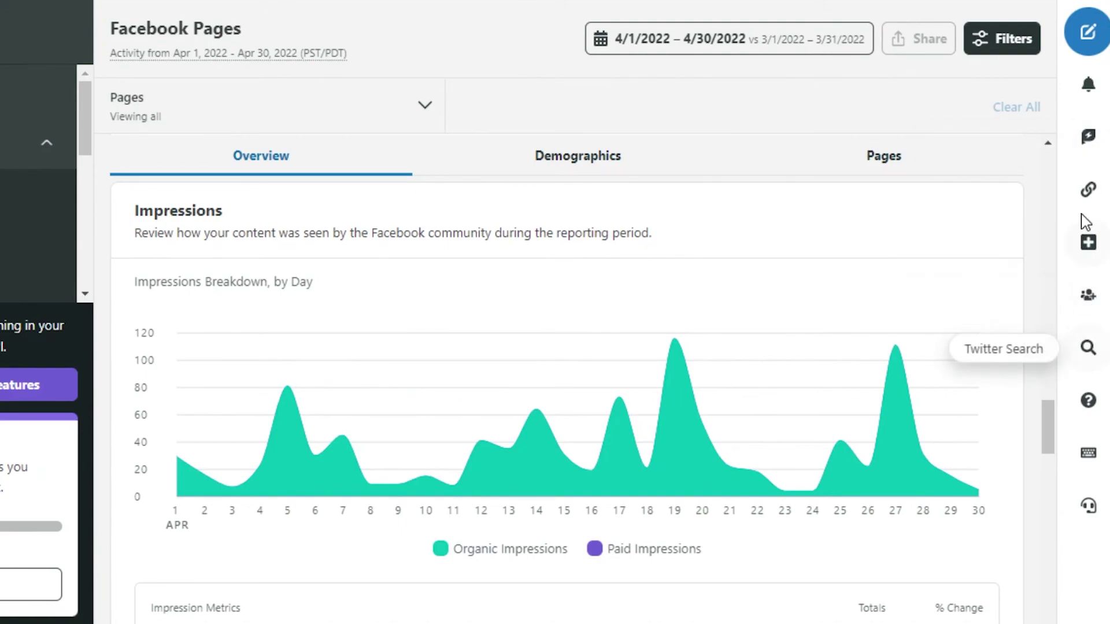
pyautogui.click(1099, 247)
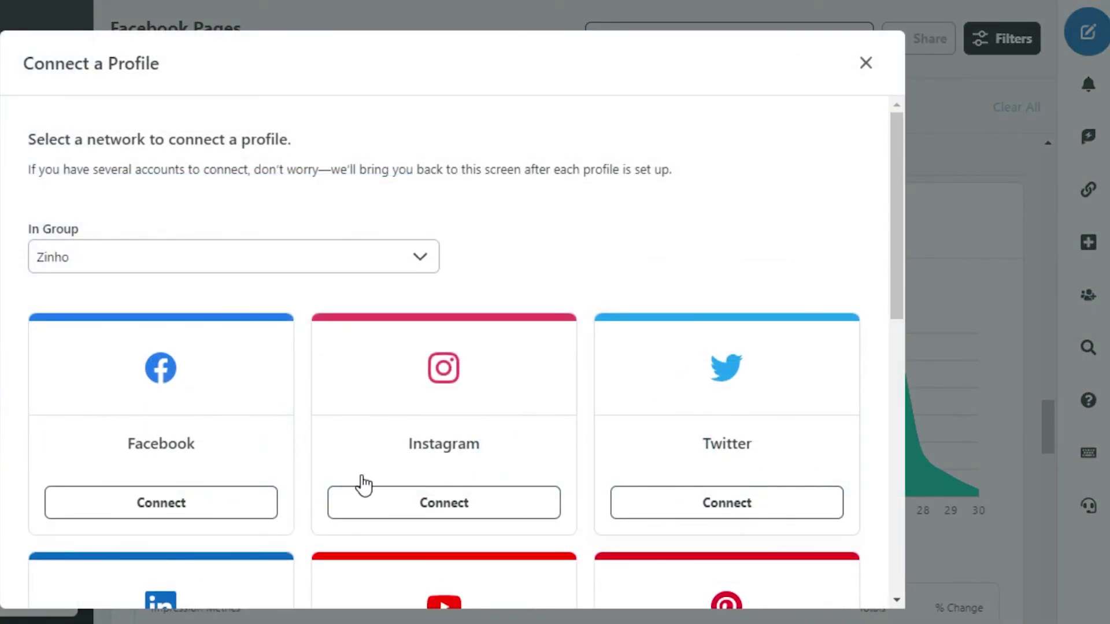
pyautogui.click(865, 63)
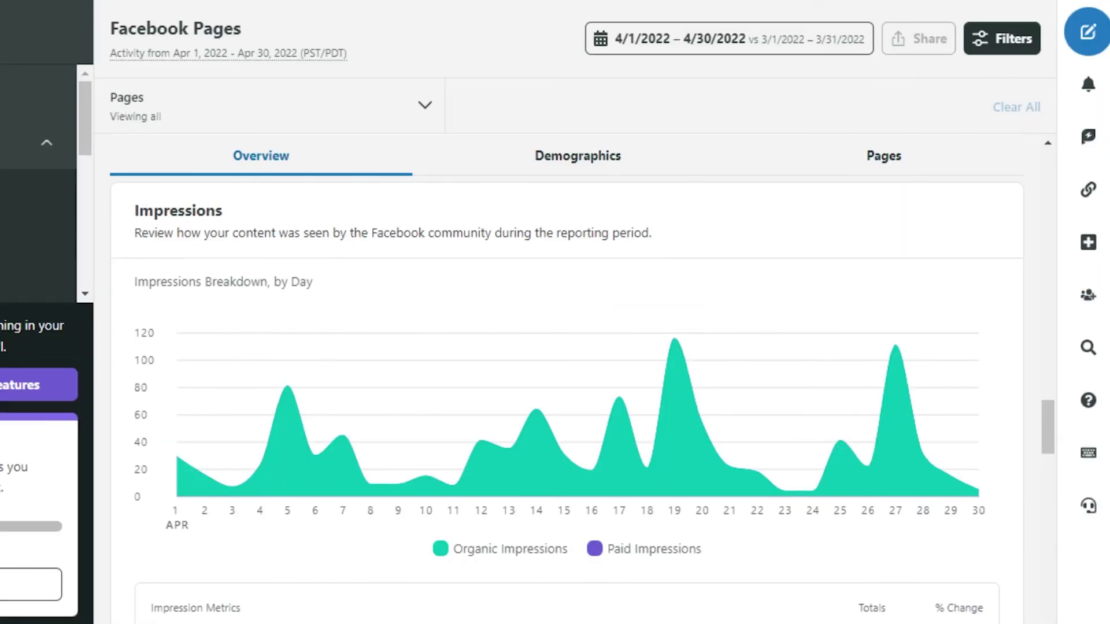
pyautogui.click(1090, 298)
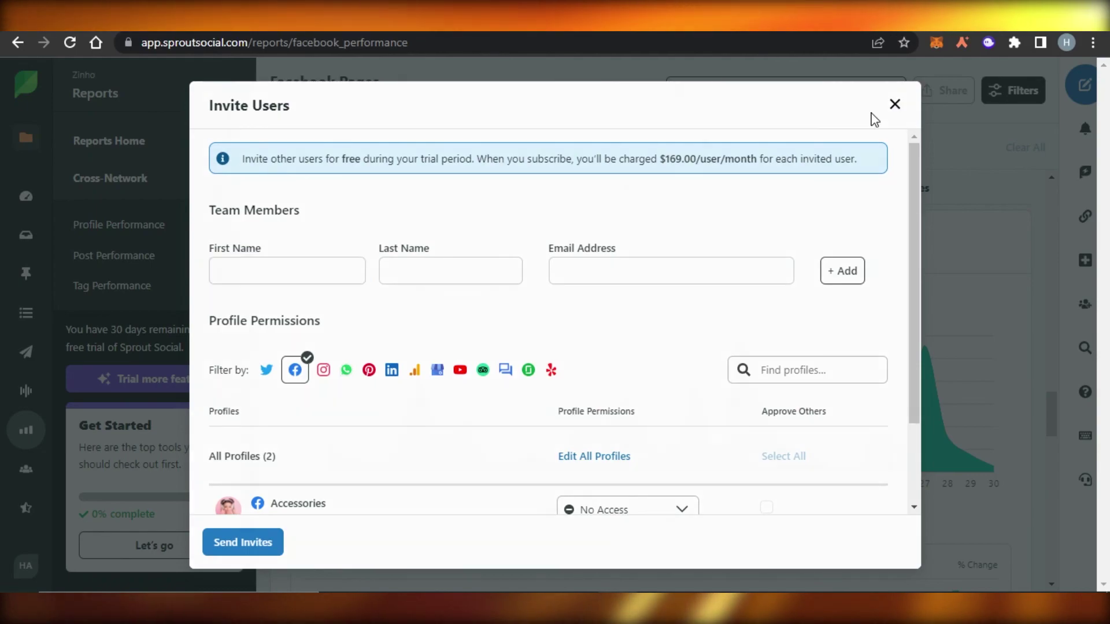
pyautogui.click(896, 105)
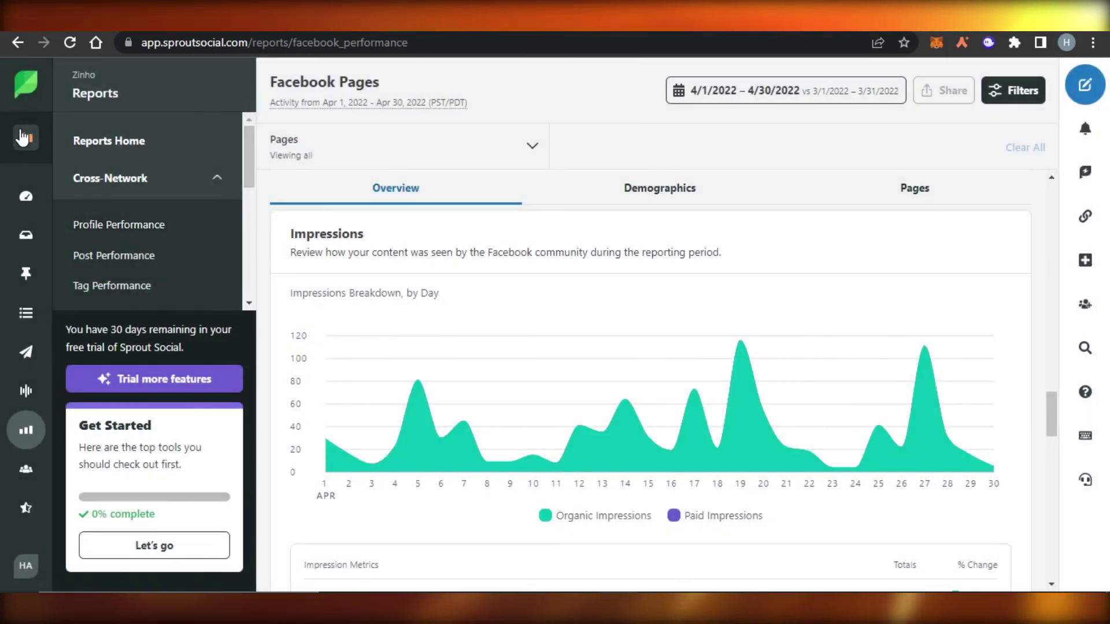
# Return to the Dashboard and scroll through its Get Started panel and latest activity.
pyautogui.click(26, 200)
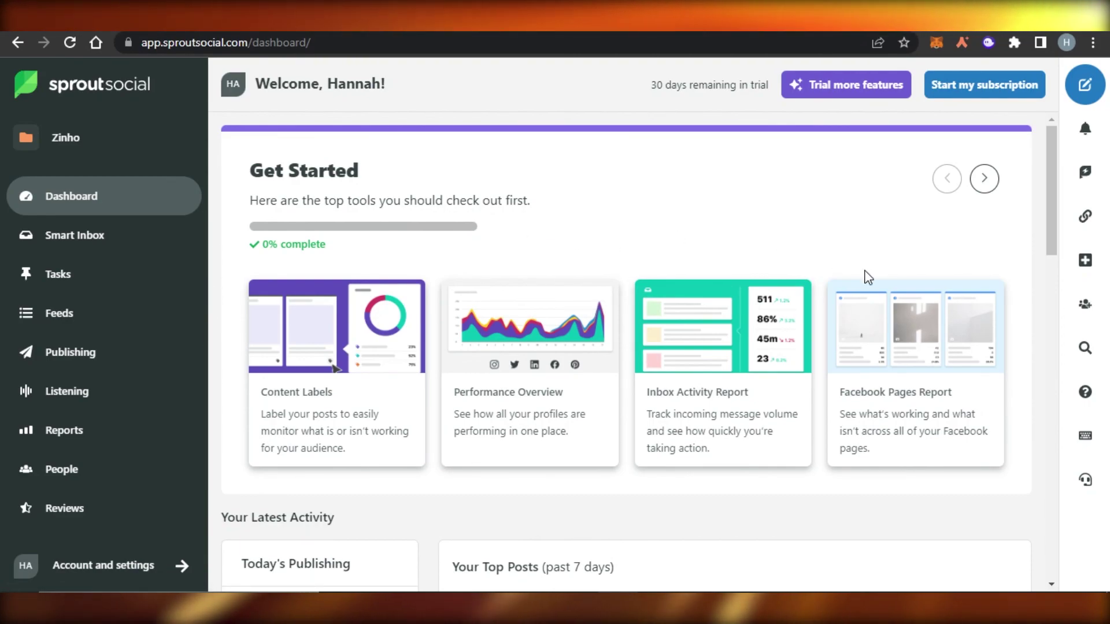
pyautogui.moveTo(1053, 210)
pyautogui.mouseDown()
pyautogui.moveTo(1060, 380)
pyautogui.moveTo(1060, 214)
pyautogui.mouseUp()
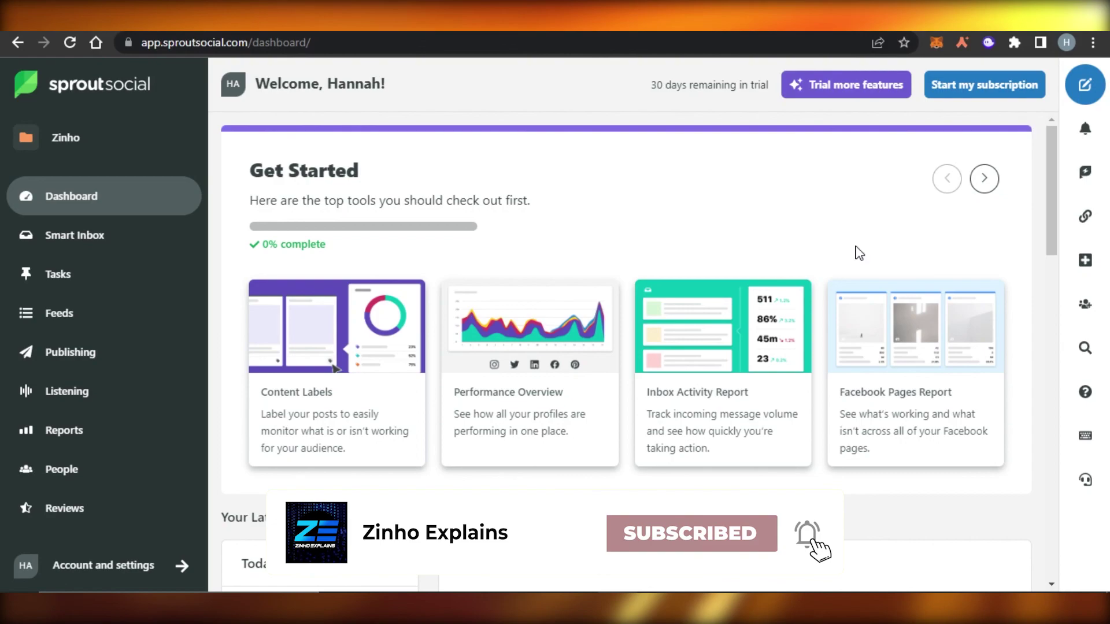
pyautogui.moveTo(1051, 247); pyautogui.dragTo(1061, 185)
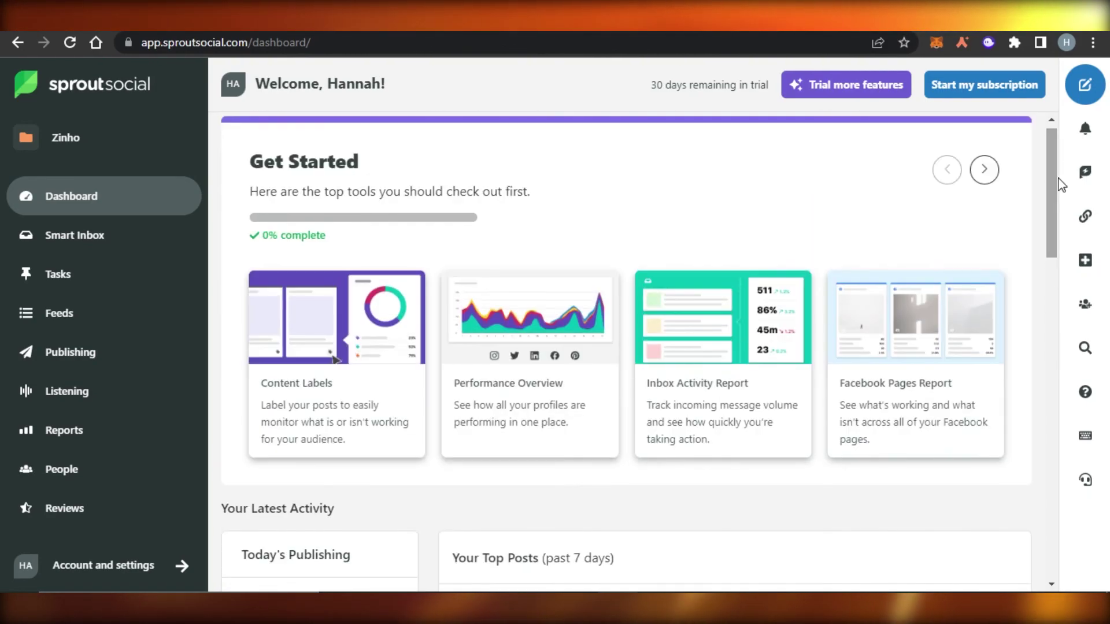